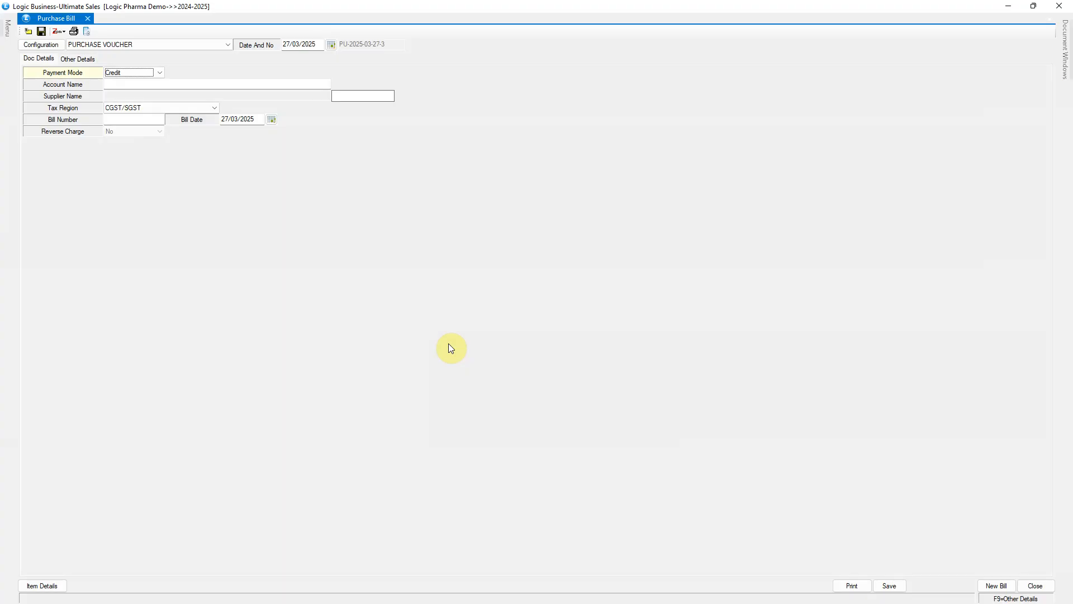
Set Free Scheme (%) As to Free Qty in the PURCHASE VOUCHER configuration and save the configuration
left_click(44, 43)
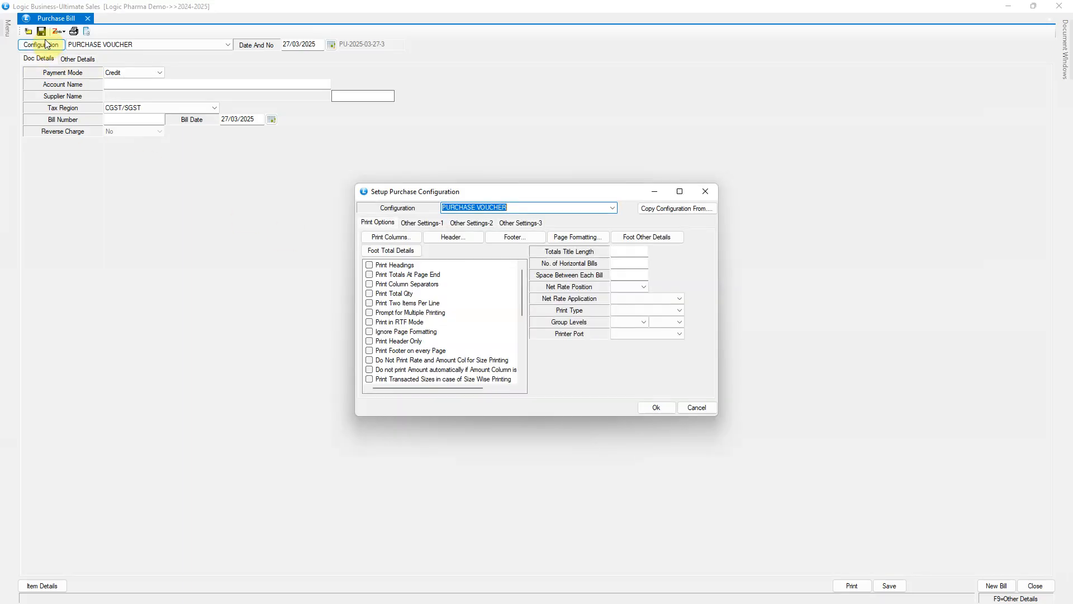
left_click(520, 223)
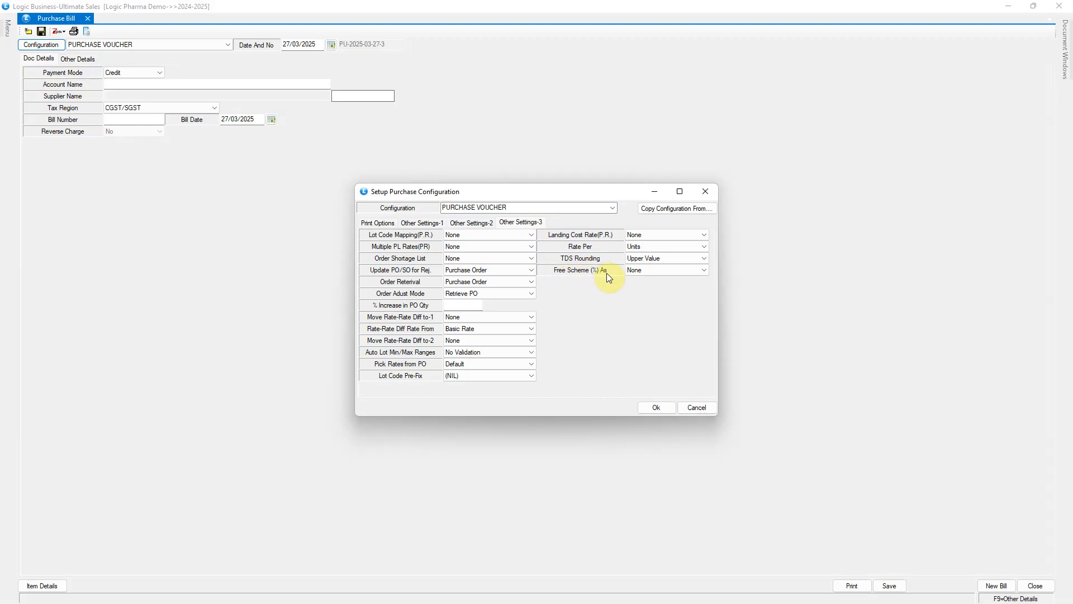
left_click(704, 270)
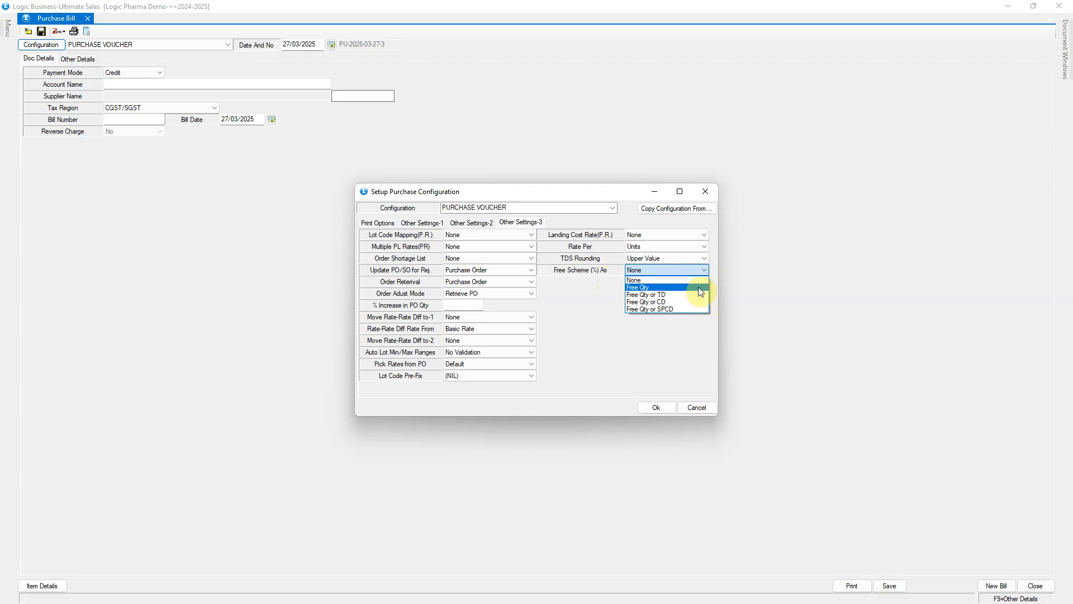
left_click(698, 287)
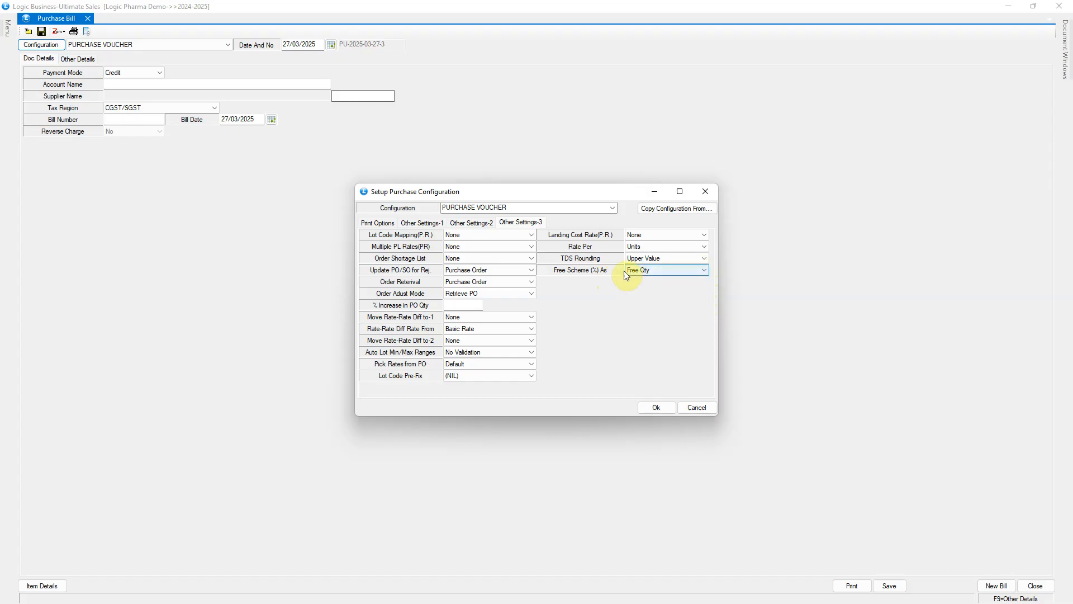
left_click(658, 407)
left_click(528, 341)
Start a new purchase bill for account LOGIC DEM with bill number PO-12 and bill date 27/03/2025
left_click(998, 586)
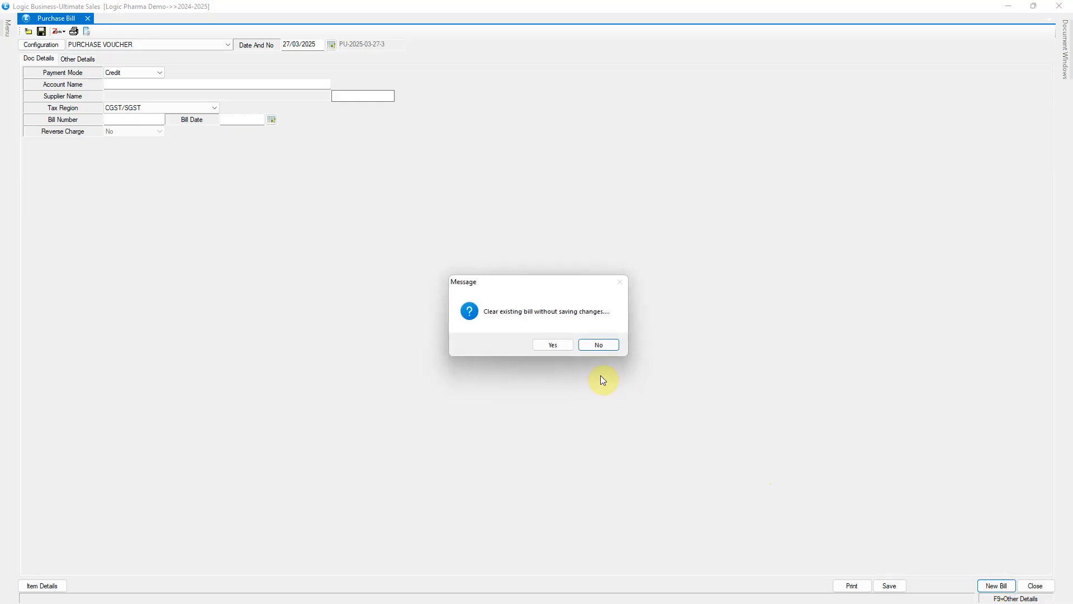
left_click(561, 347)
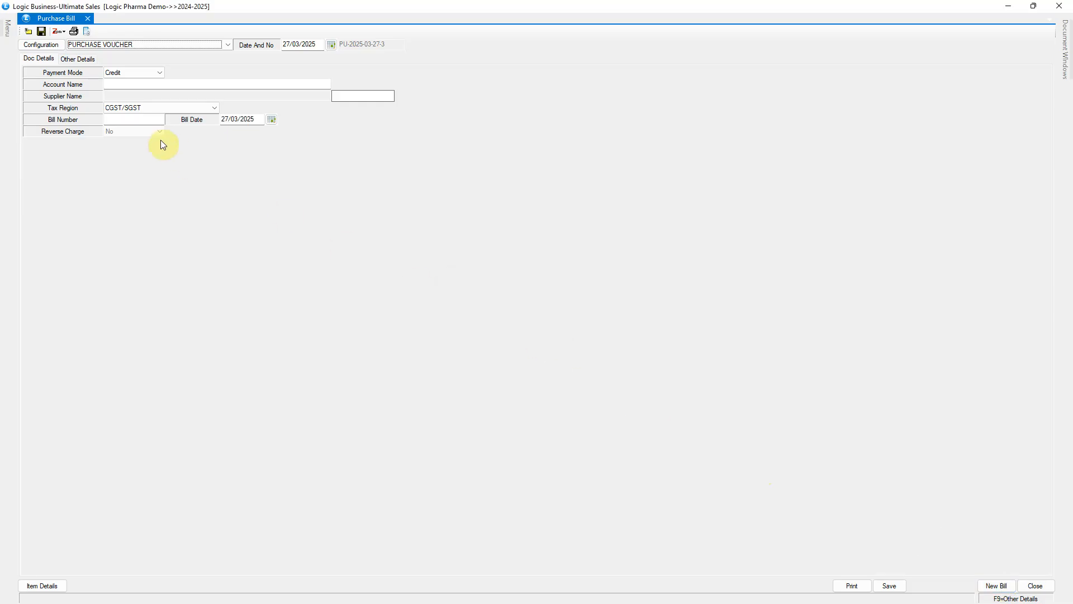
left_click(123, 84)
type("LOGIC")
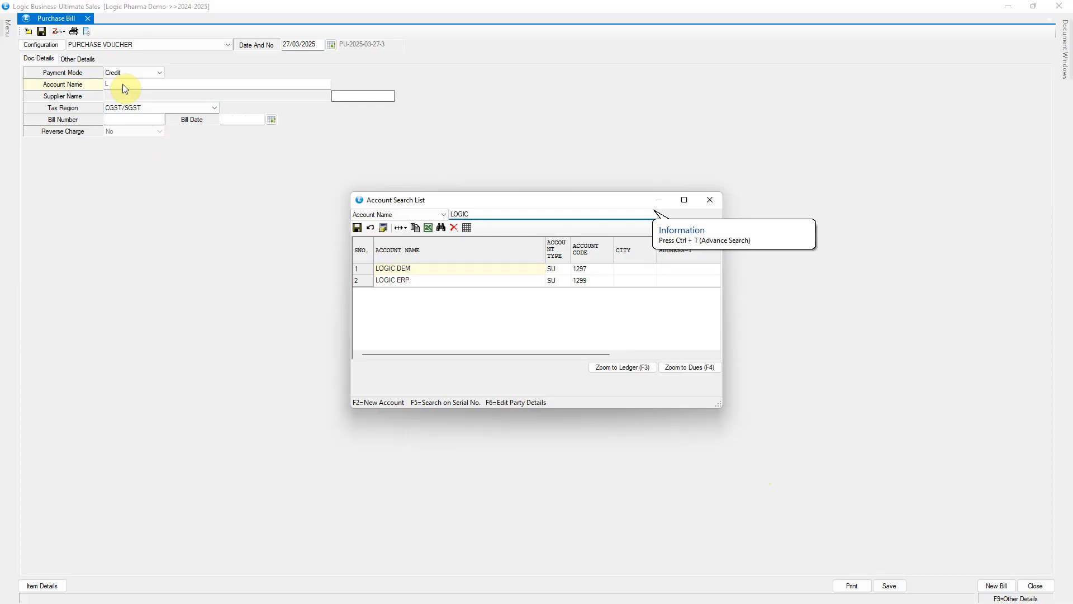
key("Return")
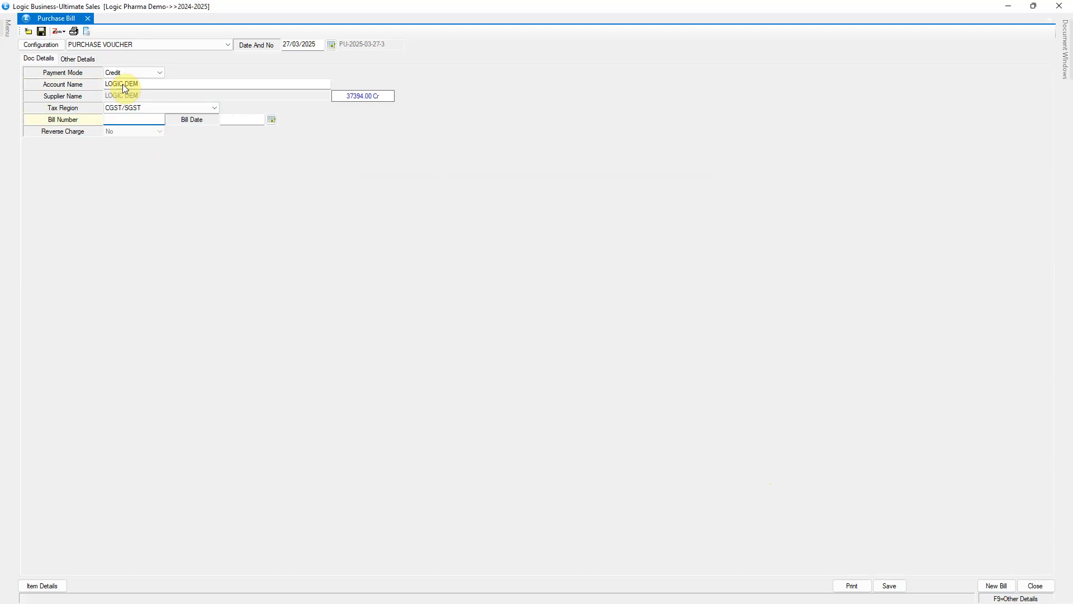
type("PO-12")
key("Return")
left_click(291, 47)
left_click(252, 119)
key("Return")
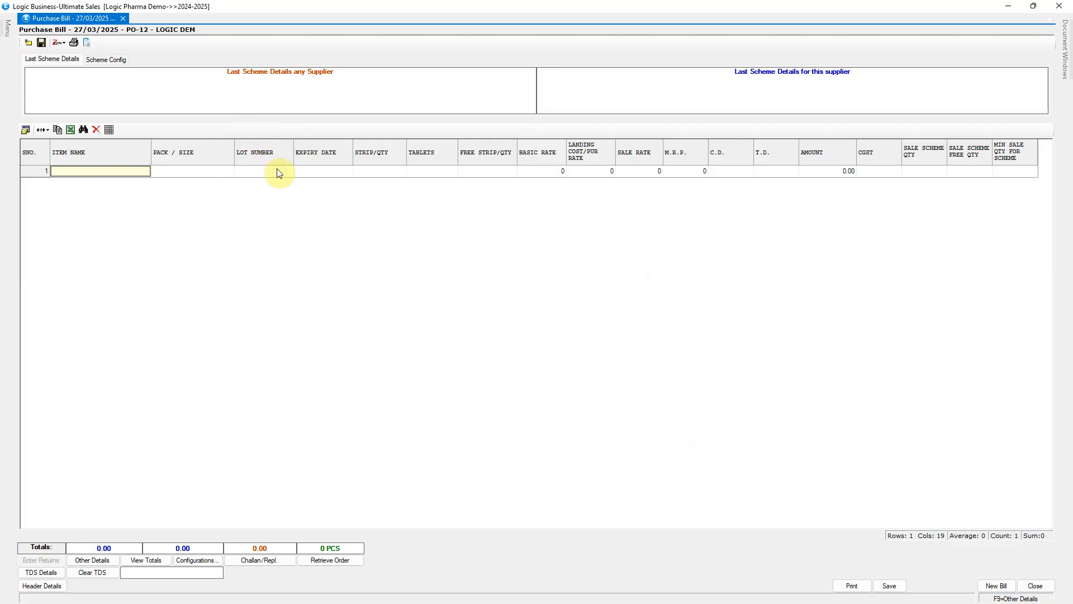
Add item STARCET-5 TAB, lot QW1, with expiry date 31/01/2028, 100 strips and 10 free strips
type("STA")
key("Return")
type("31012028")
key("Return")
type("10")
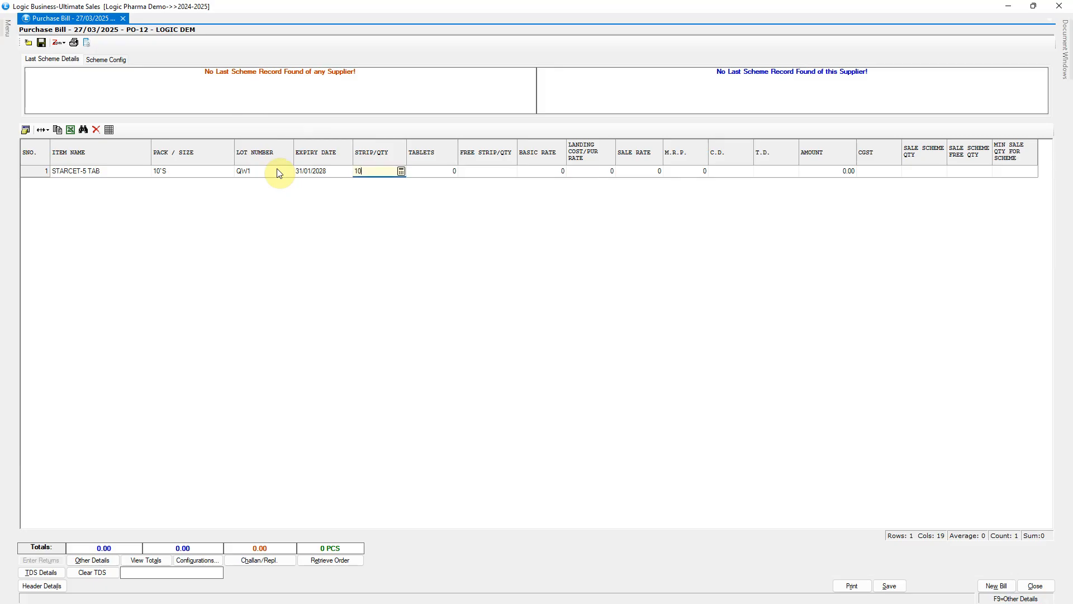
type("0")
key("Return")
key("Return")
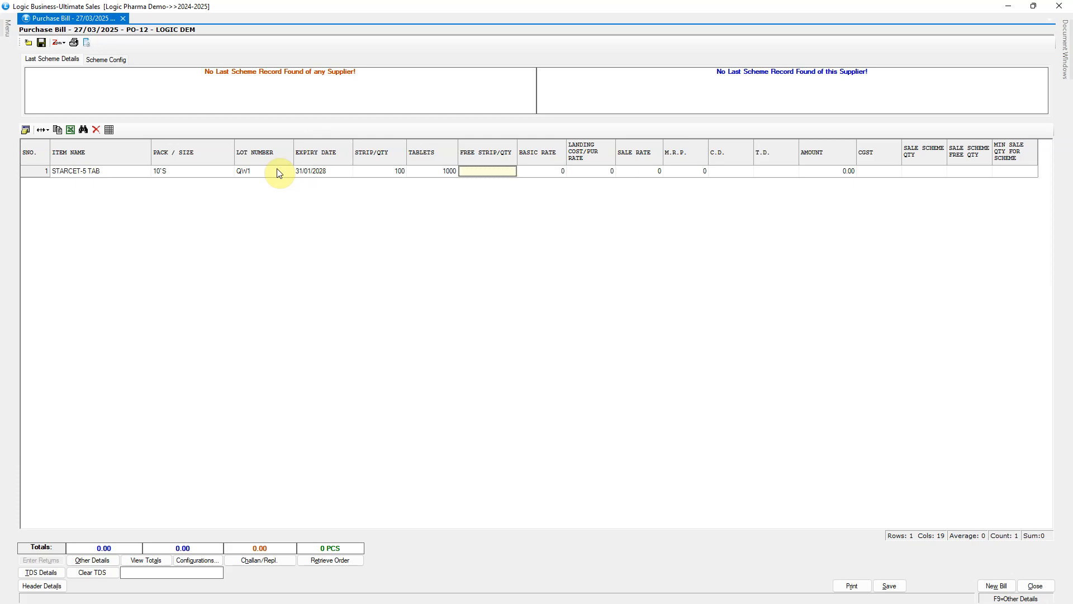
type("10")
Complete the item line with basic rate 120, landing cost 130, sale rate 135 and M.R.P. 160.23, and check its sale scheme quantities
key("Return")
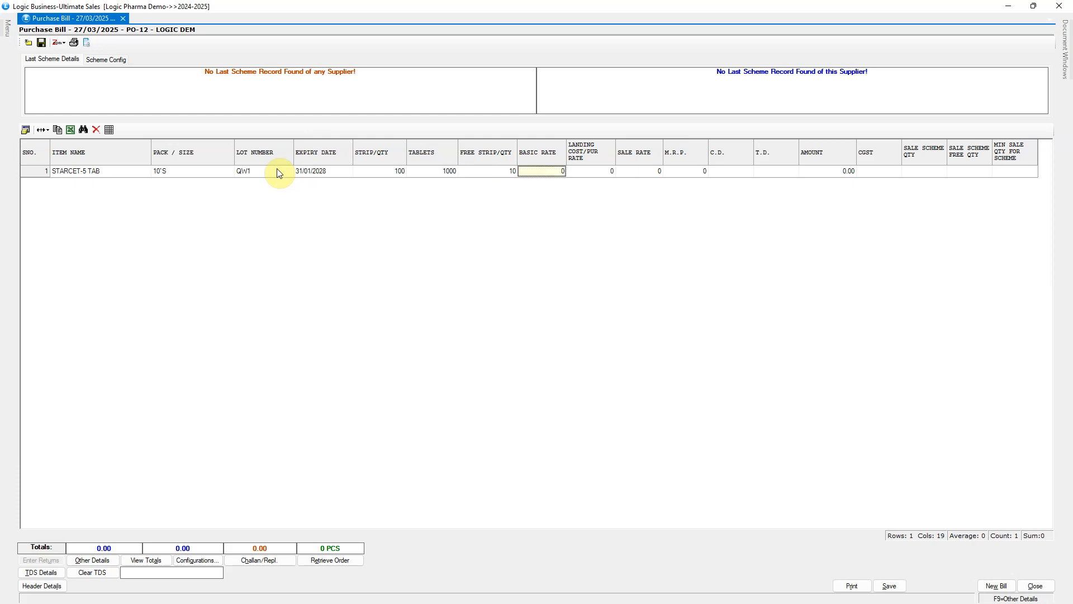
type("120")
key("Return")
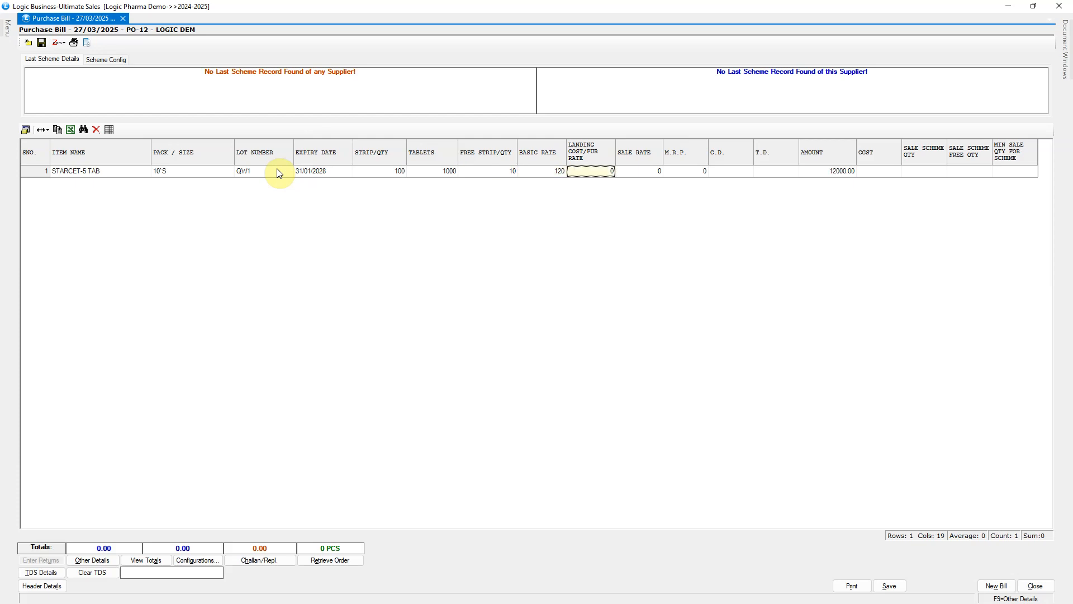
type("130")
key("Return")
type("135")
key("Return")
type("160.23")
key("Return")
key("Return")
key("Return")
key("Return")
key("Return")
key("Return")
key("Return")
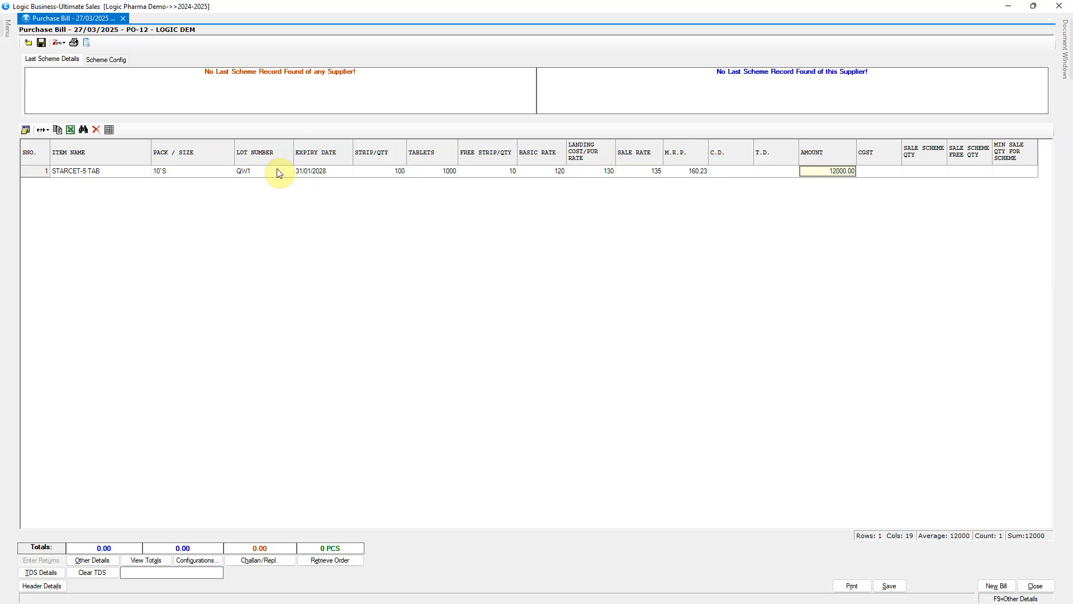
key("Return")
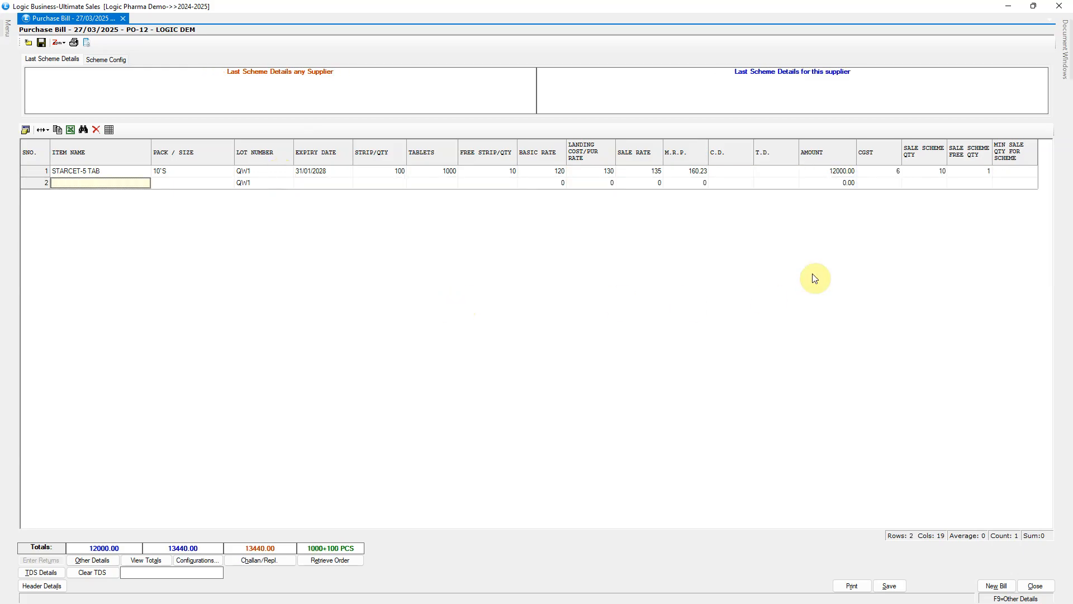
left_click(927, 175)
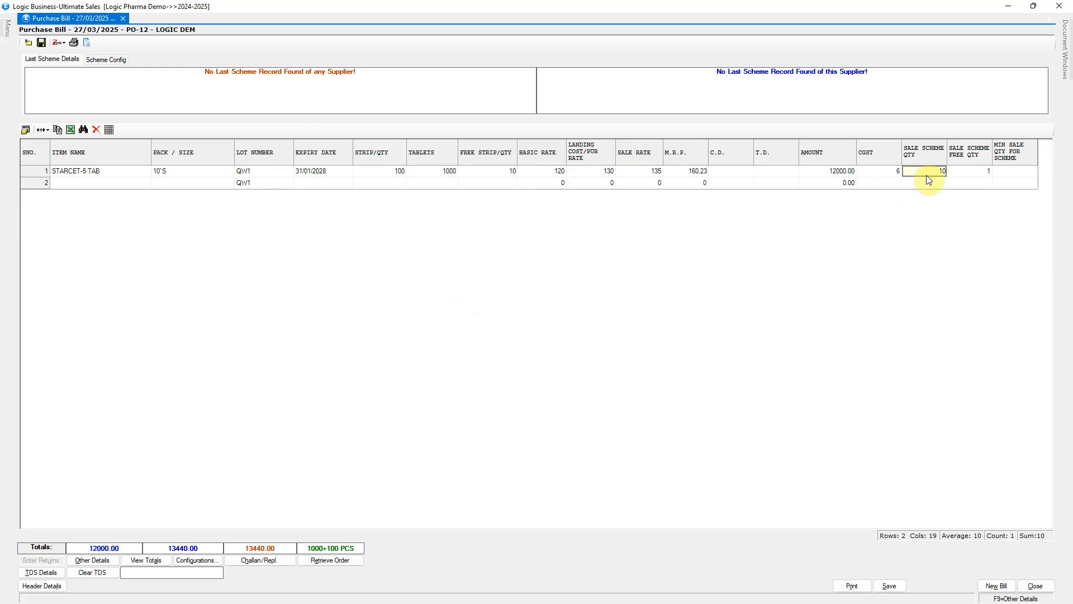
left_click(978, 174)
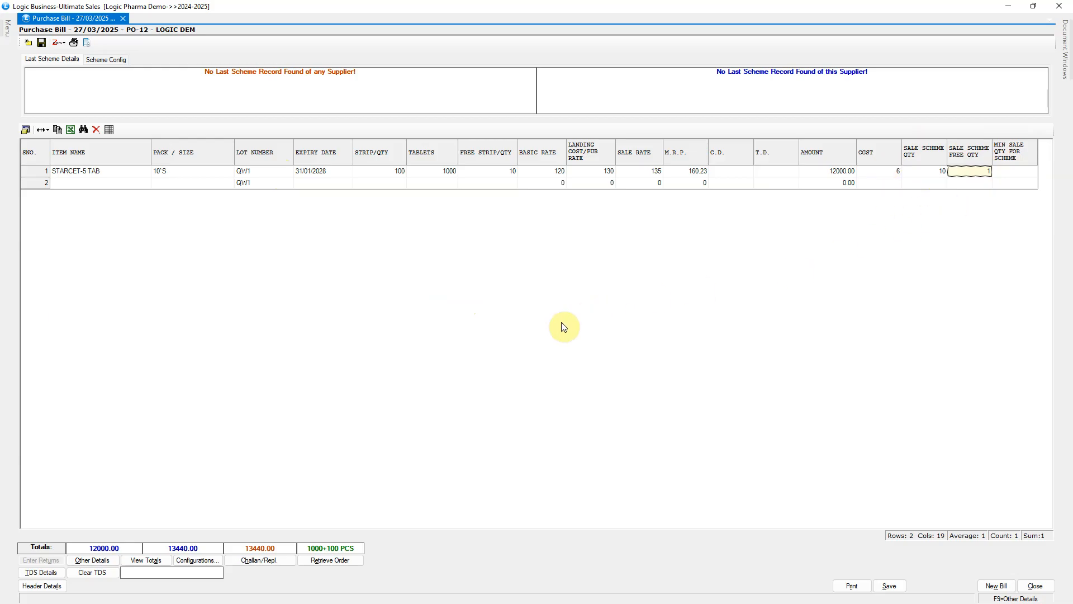
Set Free Scheme (%) As to Free Qty or TD in the PURCHASE VOUCHER configuration and save the configuration
left_click(45, 585)
left_click(51, 57)
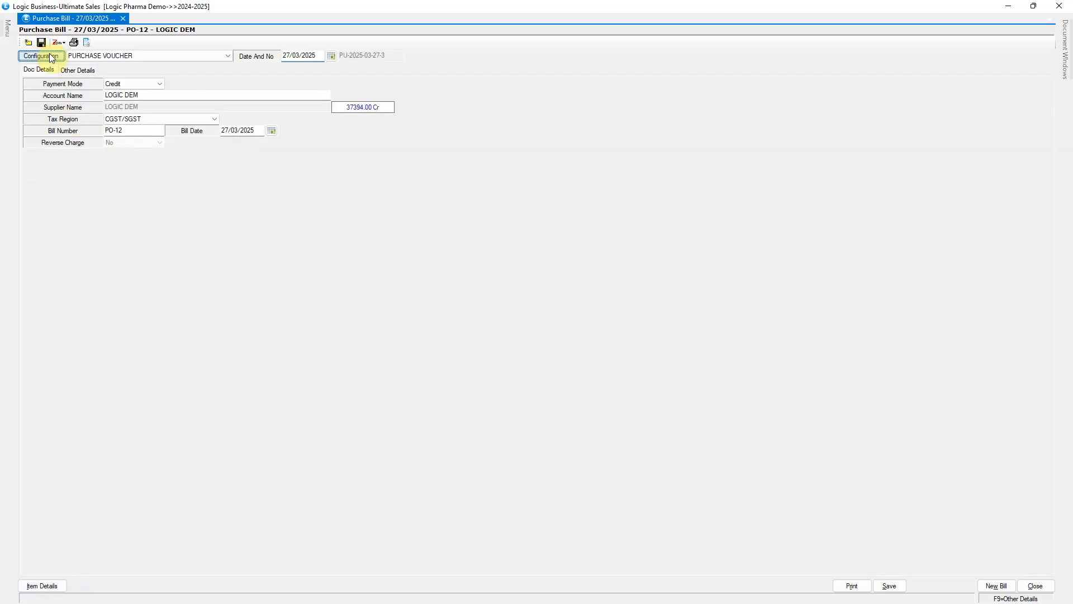
left_click(515, 221)
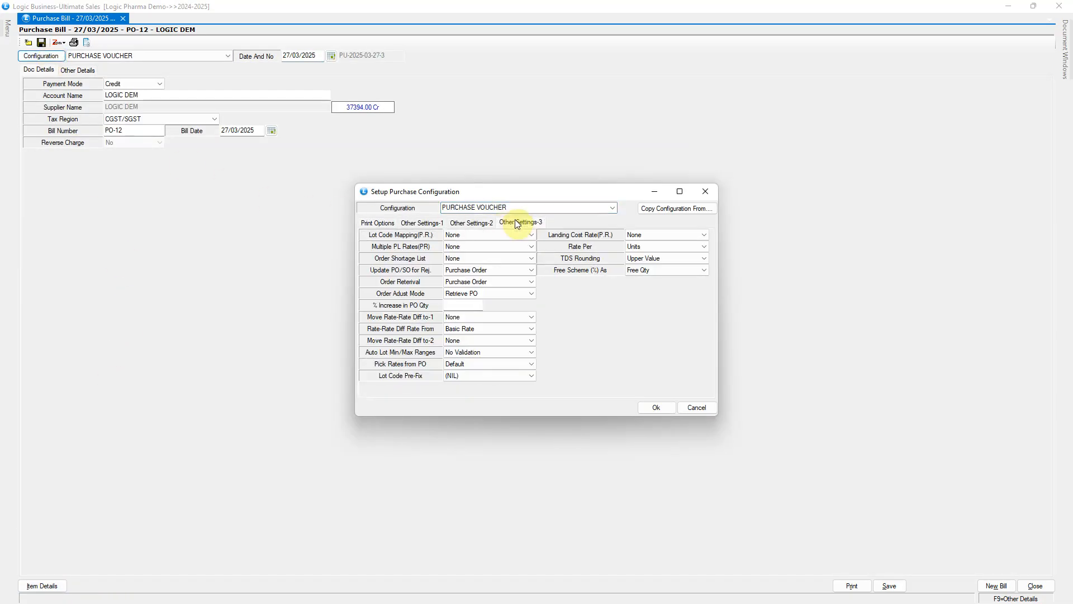
left_click(681, 272)
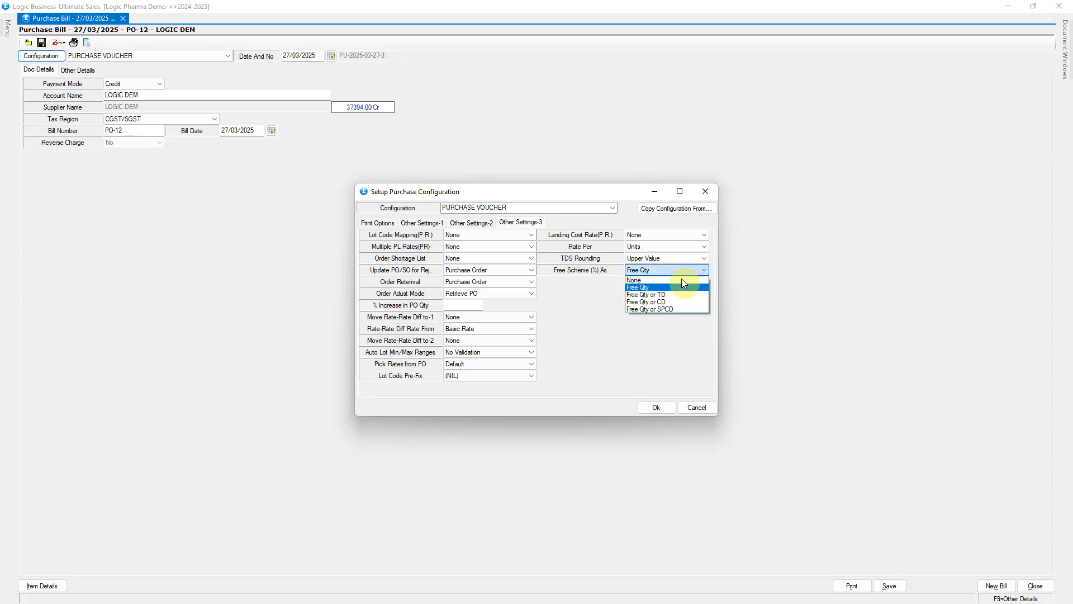
left_click(687, 293)
left_click(644, 405)
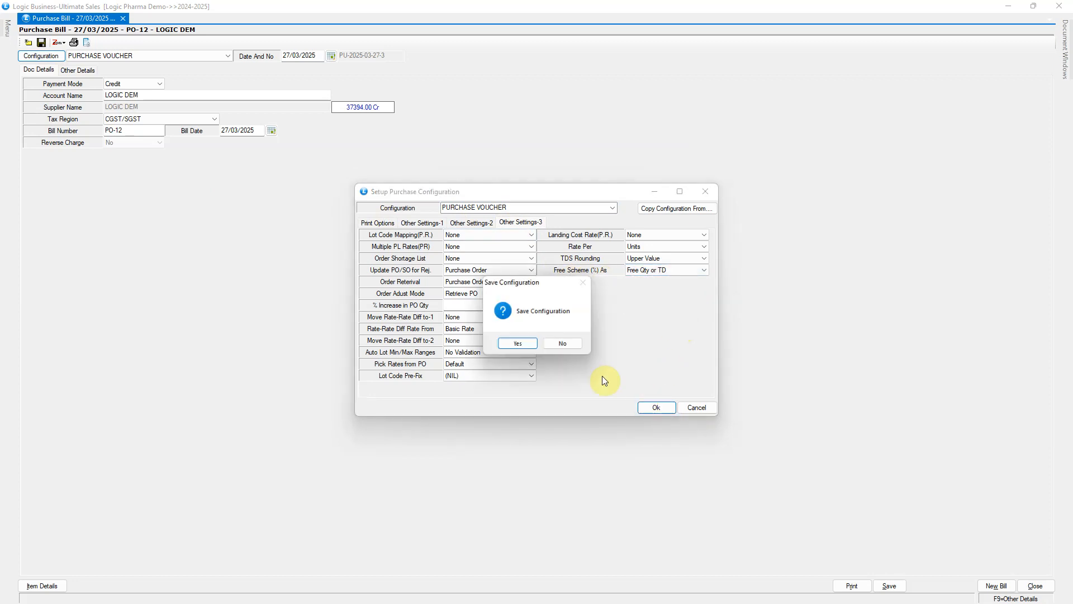
left_click(519, 342)
Clear the unsaved bill and start a new one for LOGIC DEM with bill number DC-456 and bill date 27/03/2025
left_click(996, 586)
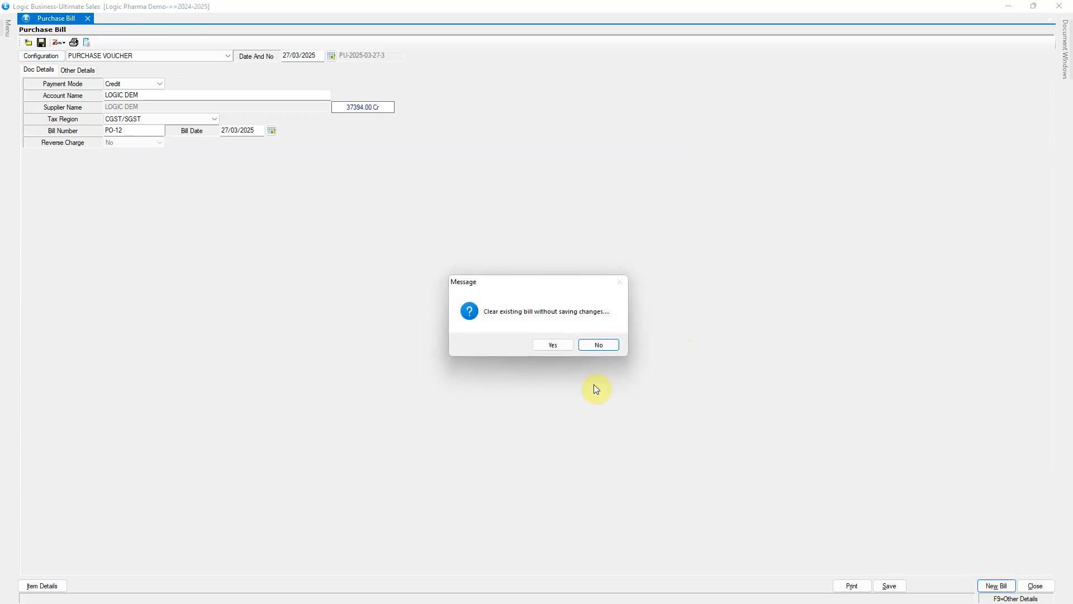
left_click(553, 342)
left_click(162, 96)
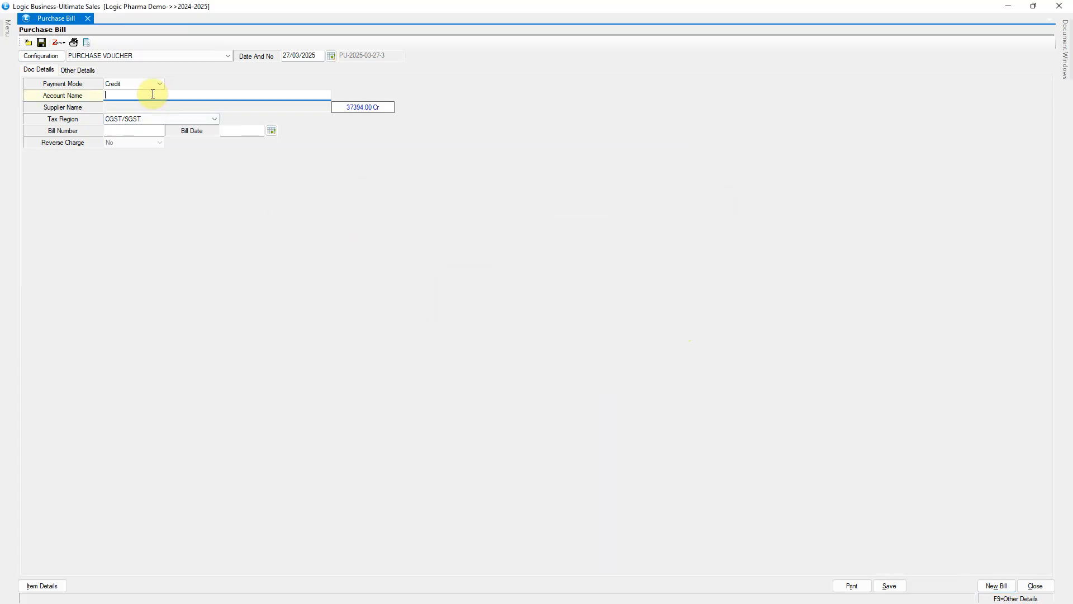
type("LOGIC")
key("Return")
type("DC-456")
key("Return")
left_click(295, 56)
left_click(247, 129)
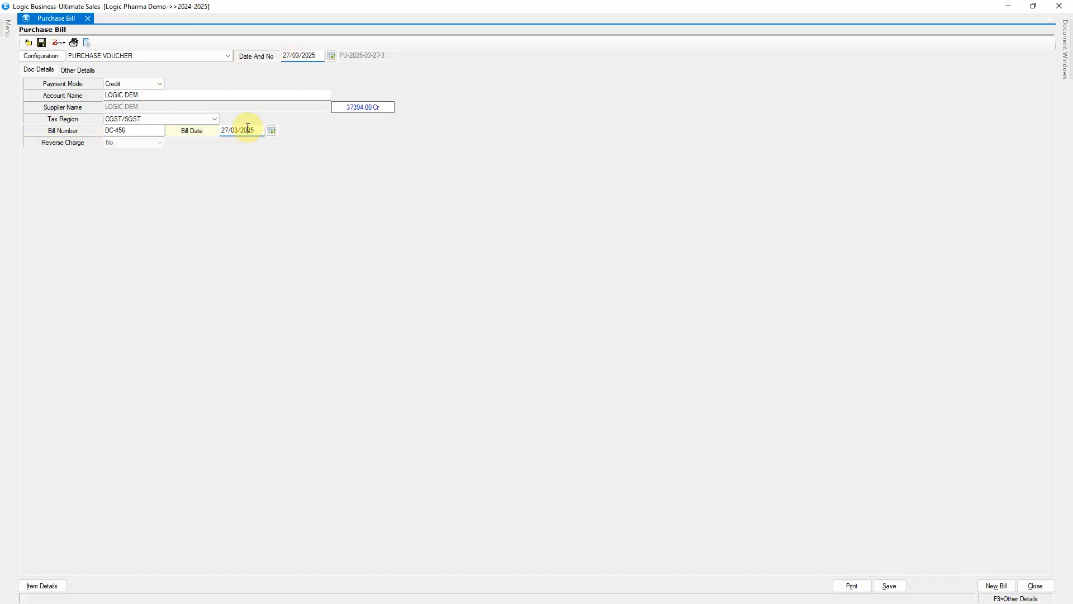
key("Return")
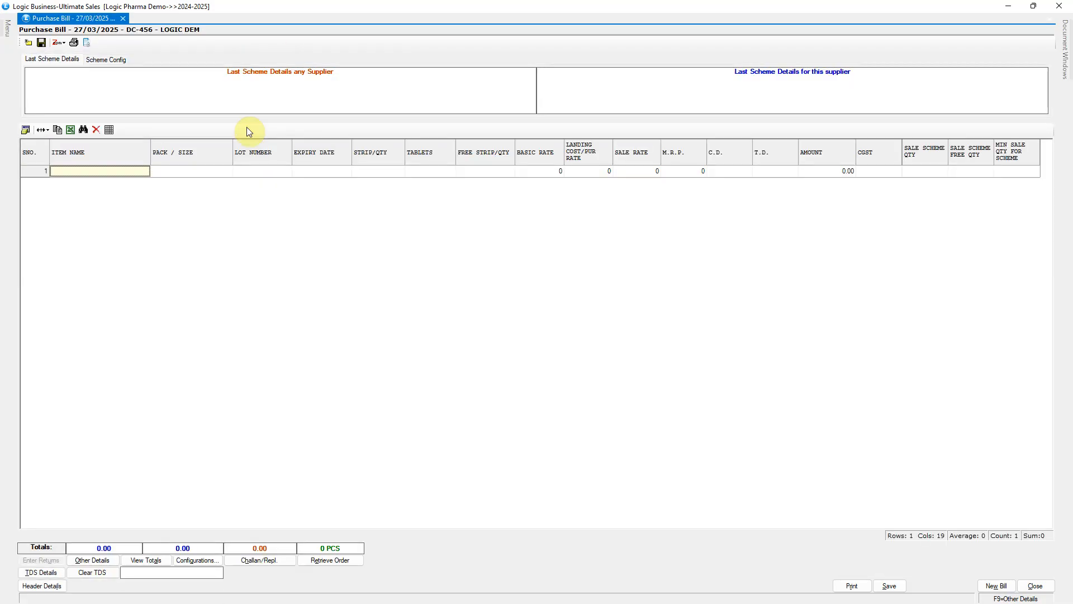
Add item STARCET-5 TAB, lot QW1, with expiry date 31/03/2028 and 100 strips, leaving the free quantity empty
type("ST")
key("Return")
type("03/2028")
key("Return")
type("100")
key("Return")
Complete the item line with basic rate 120.45, sale rate 150 and a T.D. of 10
key("Return")
key("Return")
type("120.45")
key("Return")
key("Return")
type("150")
key("Return")
key("Return")
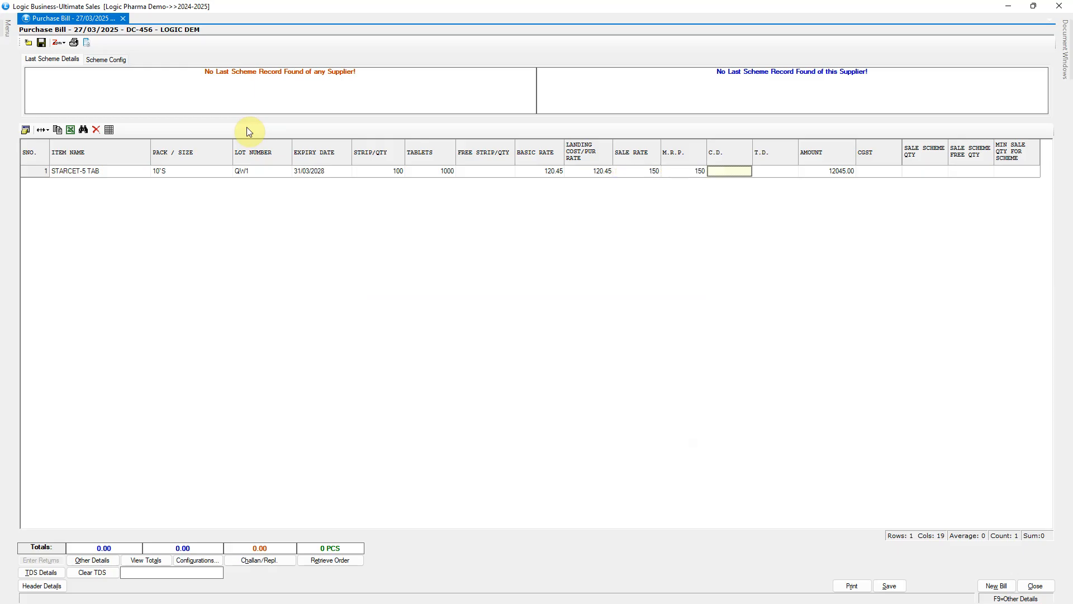
key("Return")
type("10")
key("Return")
key("Return")
key("Return")
key("Return")
key("Return")
key("Return")
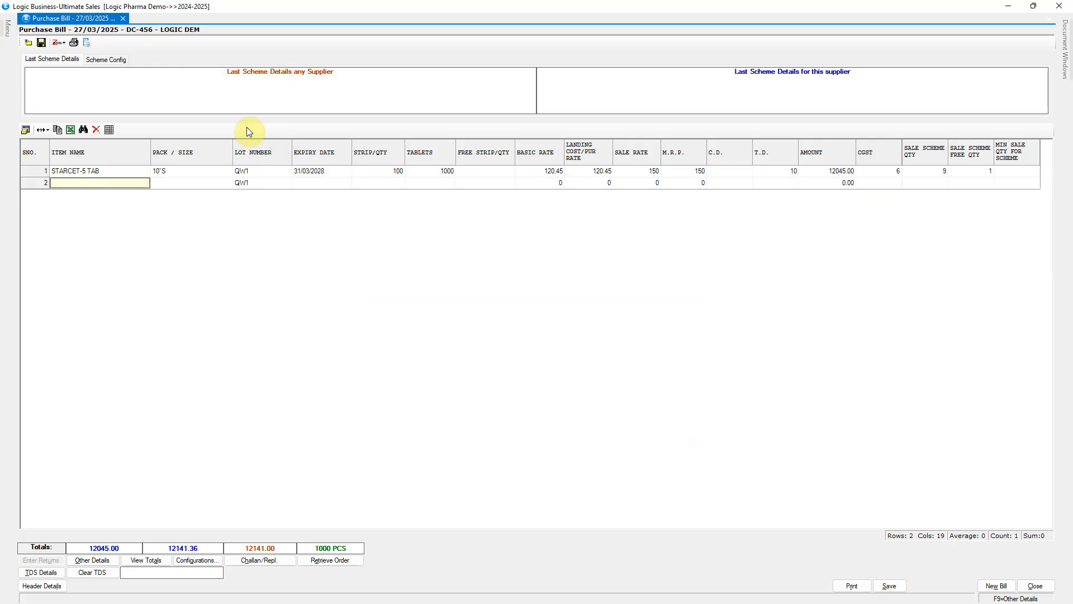
Compare the STARCET-5 TAB line's T.D. with its sale scheme quantity and sale scheme free quantity
left_click(793, 175)
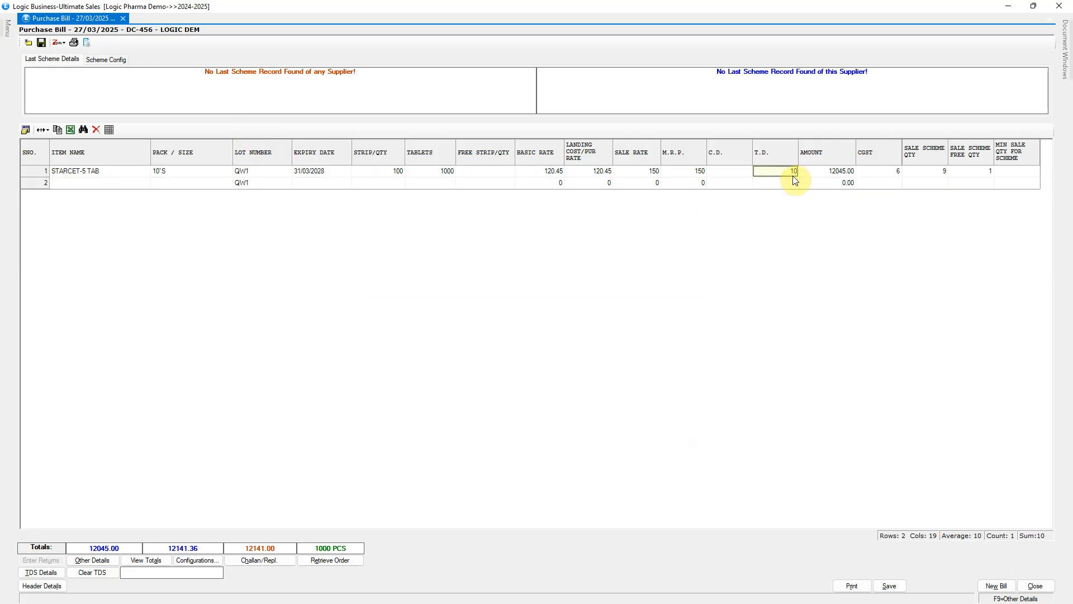
left_click(936, 175)
left_click(958, 173)
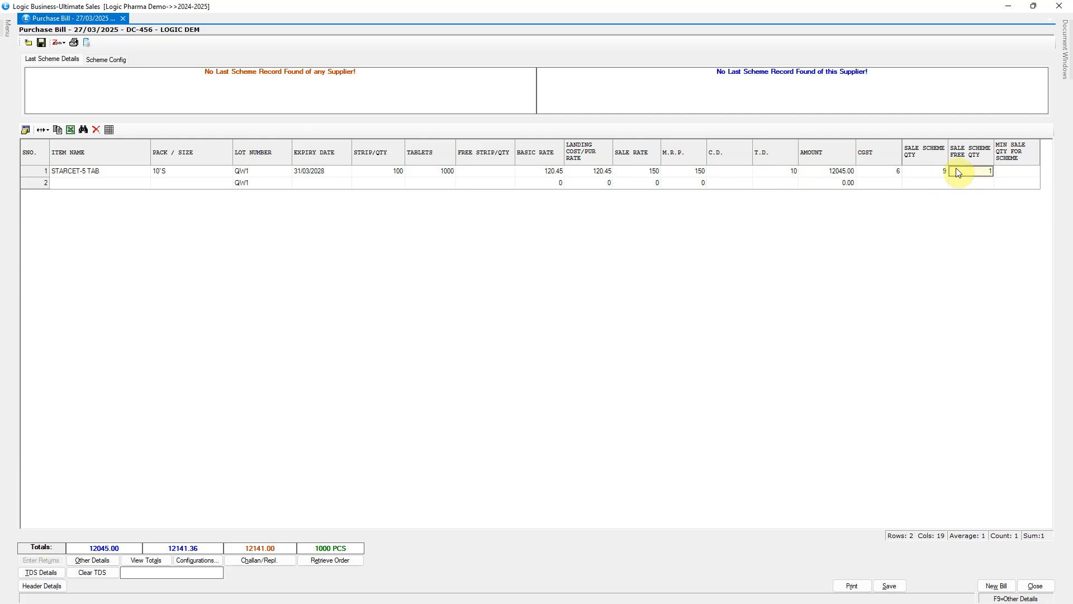
Set the STARCET-5 TAB line's free strip quantity to 10 and its T.D. to 12
left_click(492, 176)
type("10")
key("Return")
key("Return")
key("Return")
key("Return")
key("Return")
key("Return")
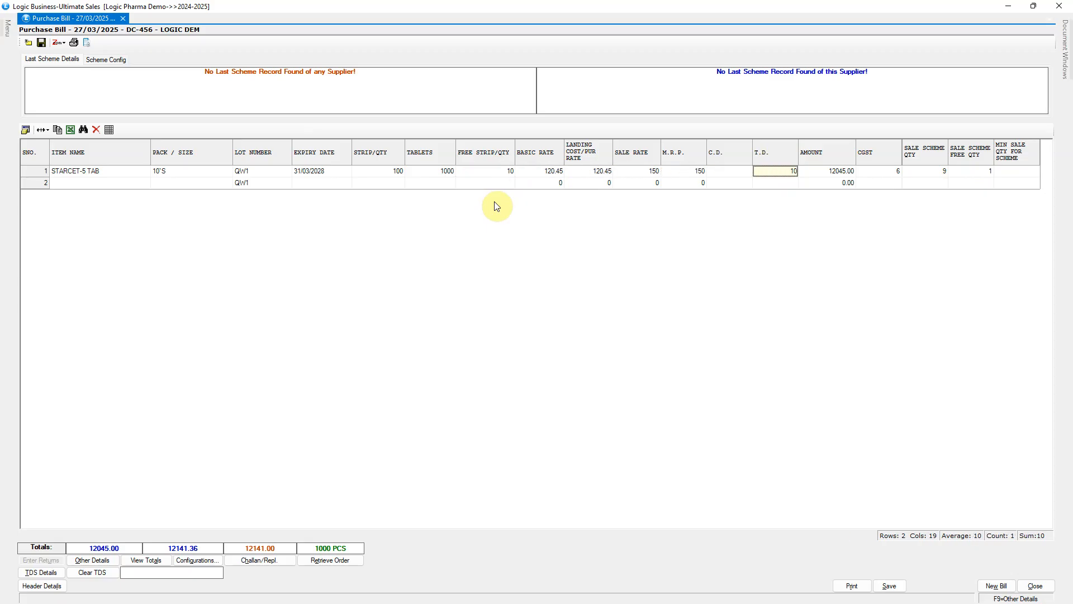
type("12")
key("Return")
key("Return")
key("Return")
key("Return")
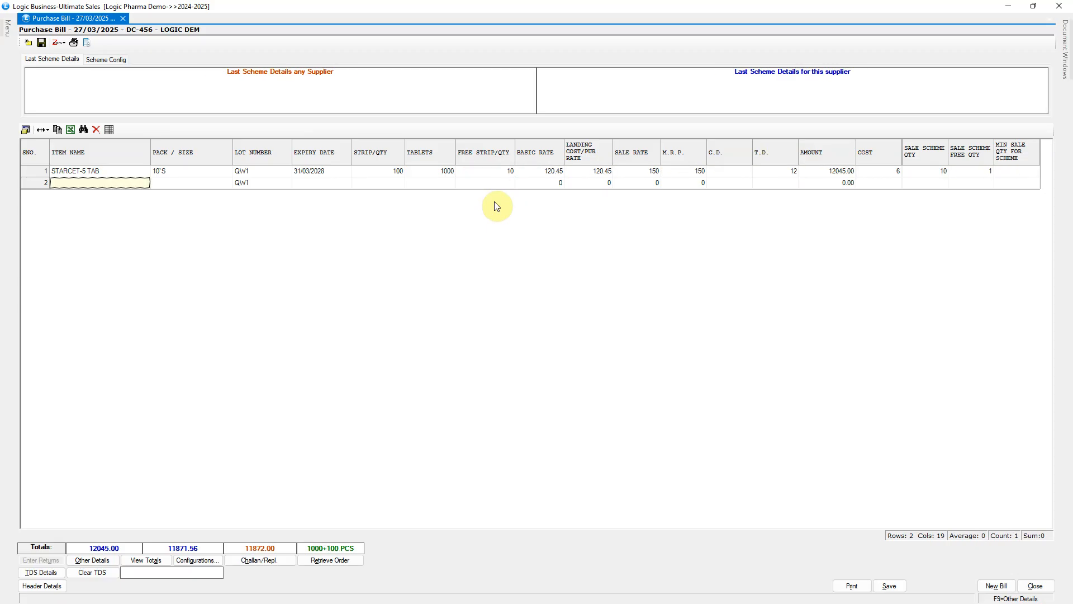
Check the line's sale scheme quantities against its free strip quantity and T.D
left_click(940, 183)
left_click(943, 173)
left_click(973, 174)
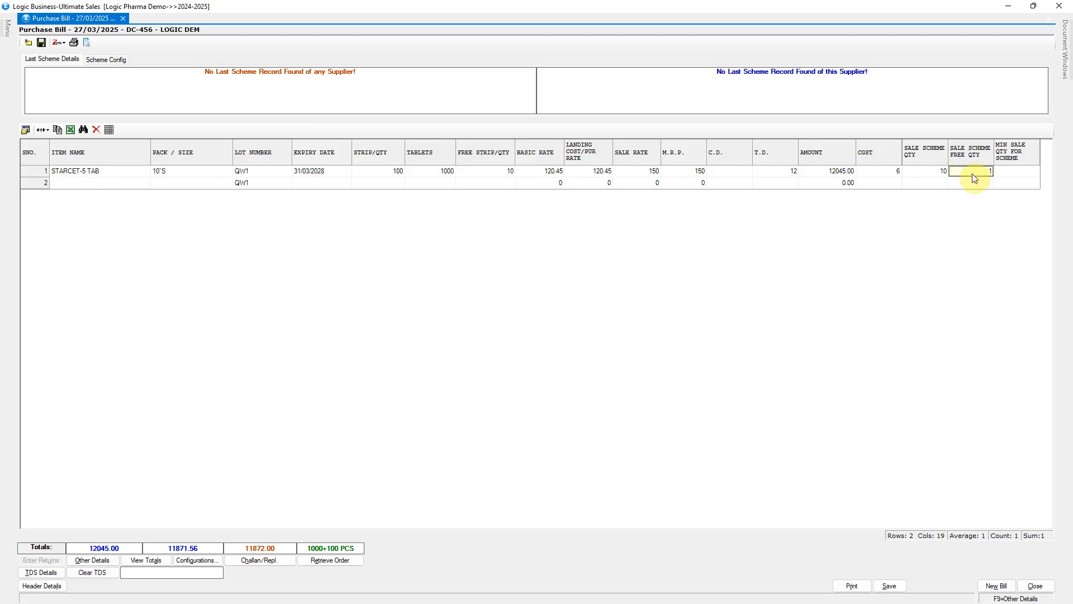
left_click(492, 174)
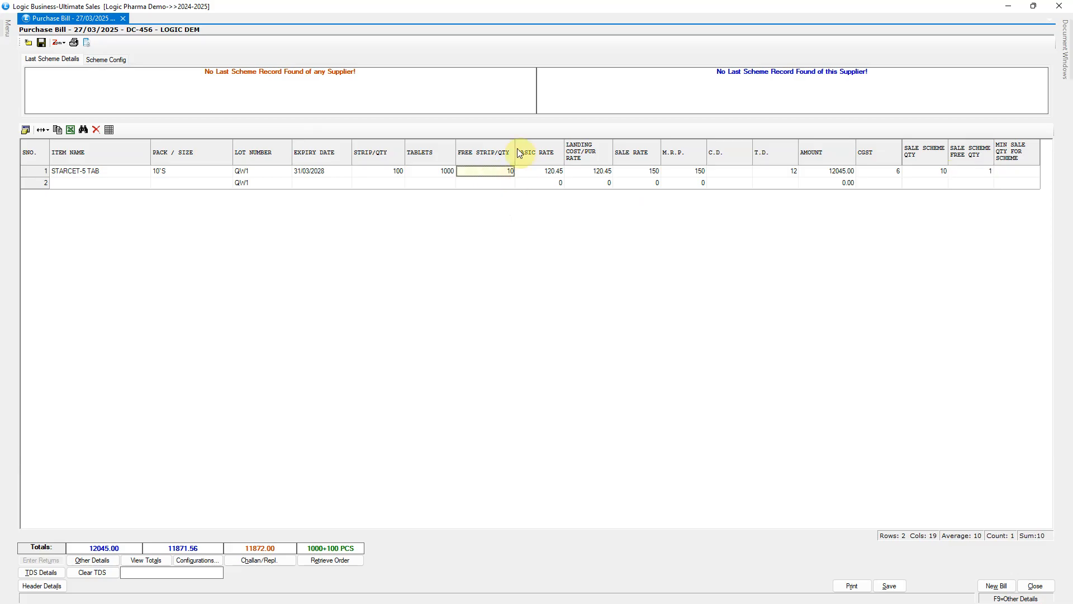
left_click(782, 174)
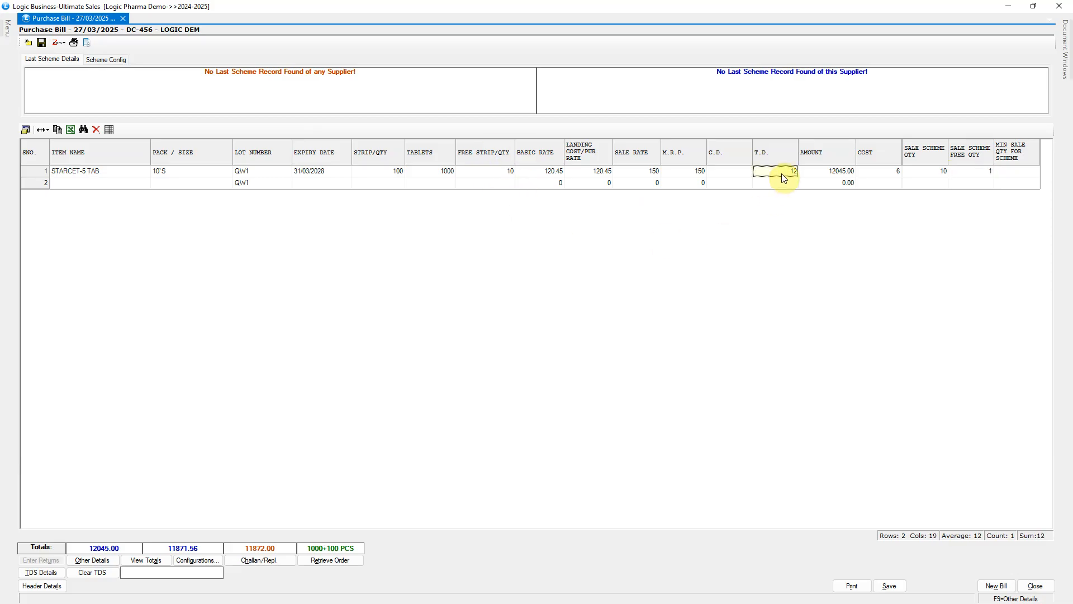
Save the PURCHASE VOUCHER configuration with Free Scheme (%) As kept at Free Qty or TD, and clear the unsaved purchase bill
left_click(56, 592)
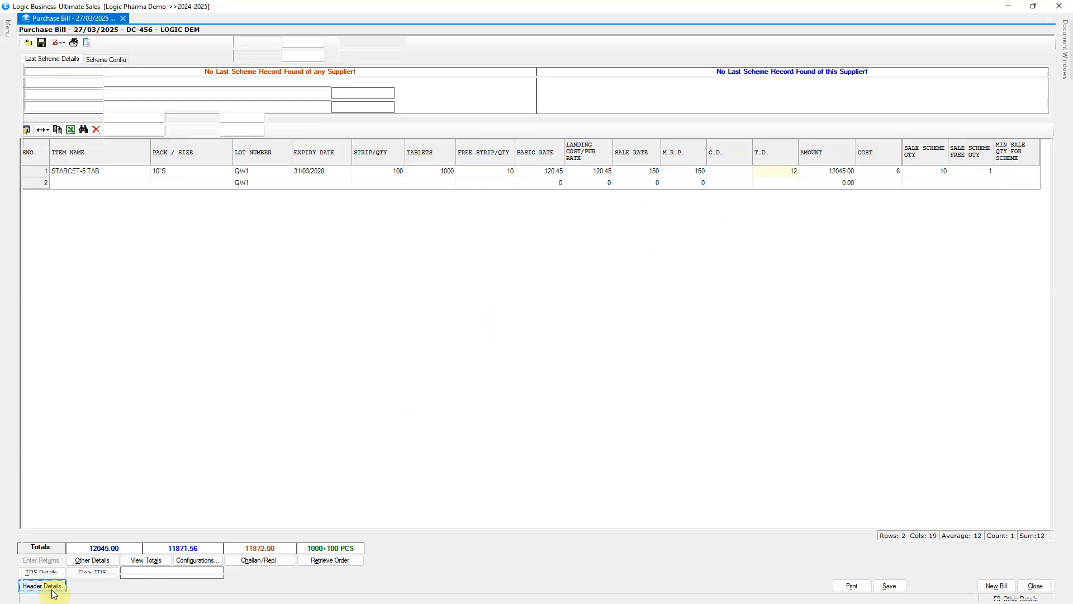
left_click(42, 57)
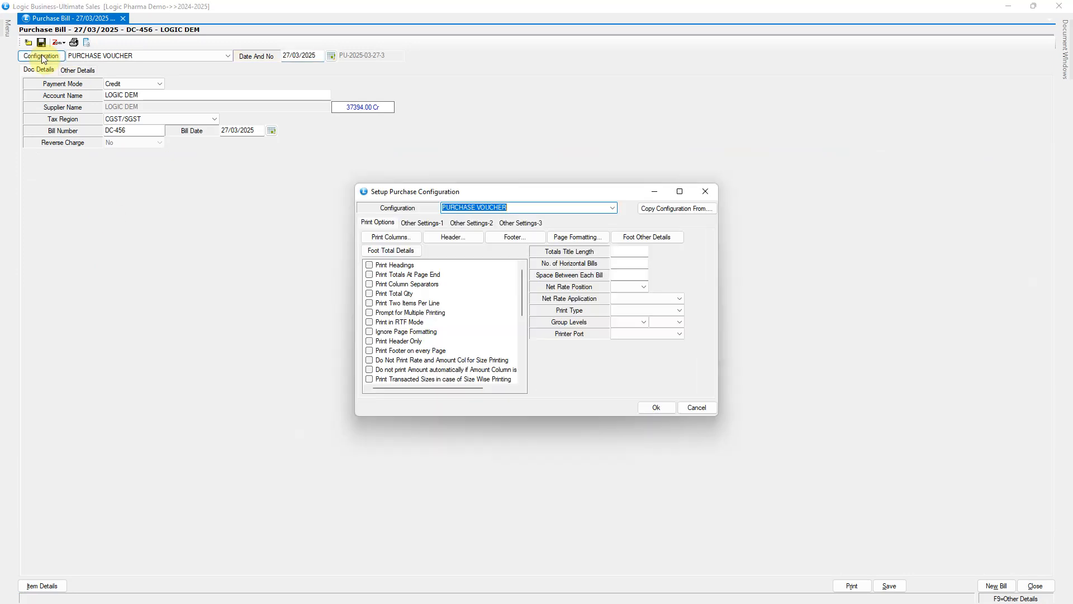
left_click(520, 223)
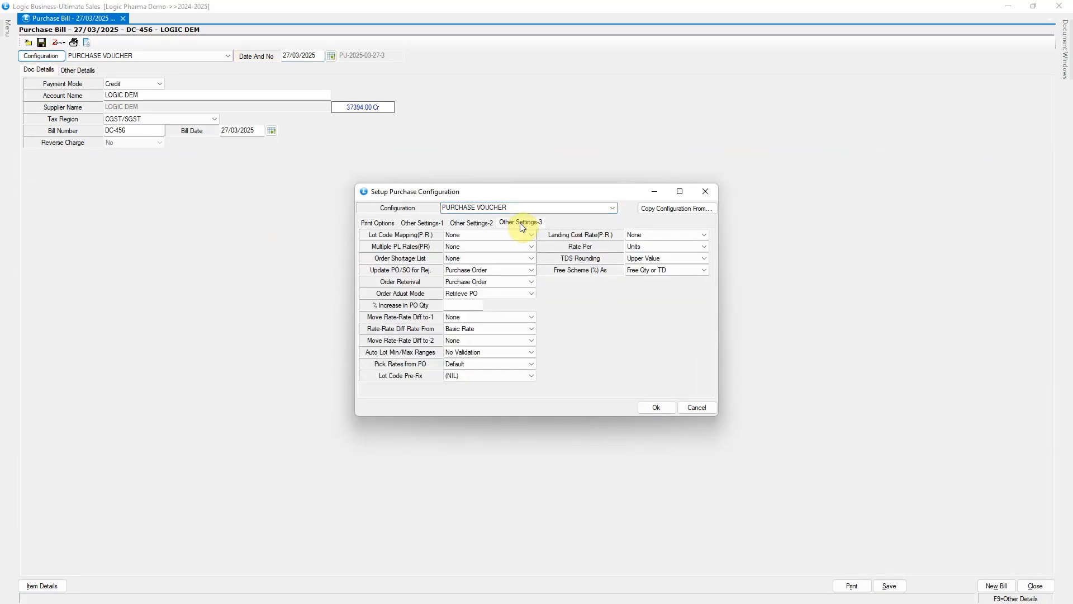
left_click(691, 270)
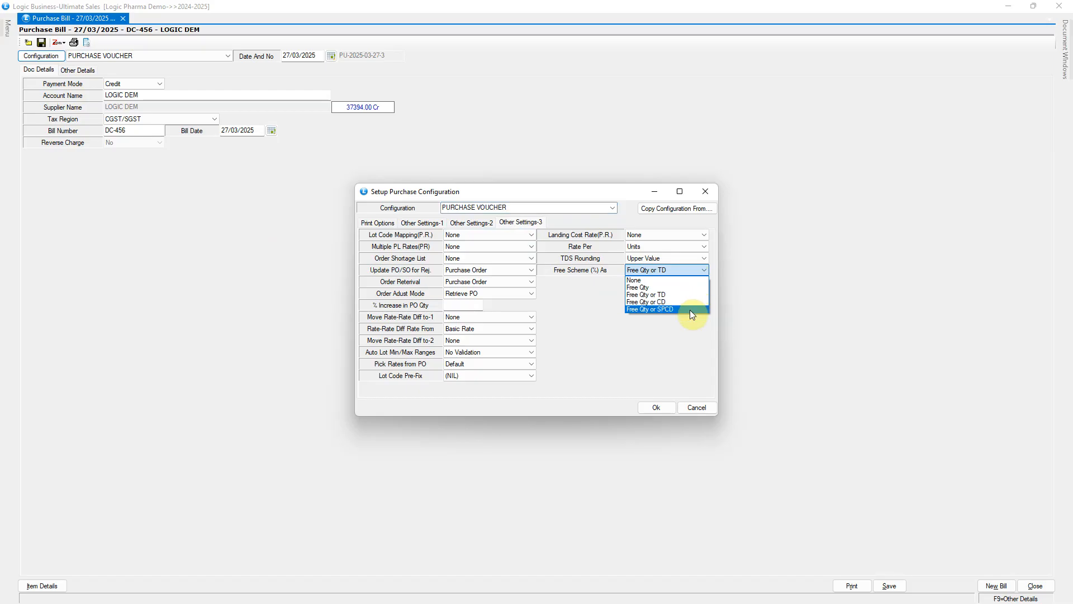
left_click(685, 295)
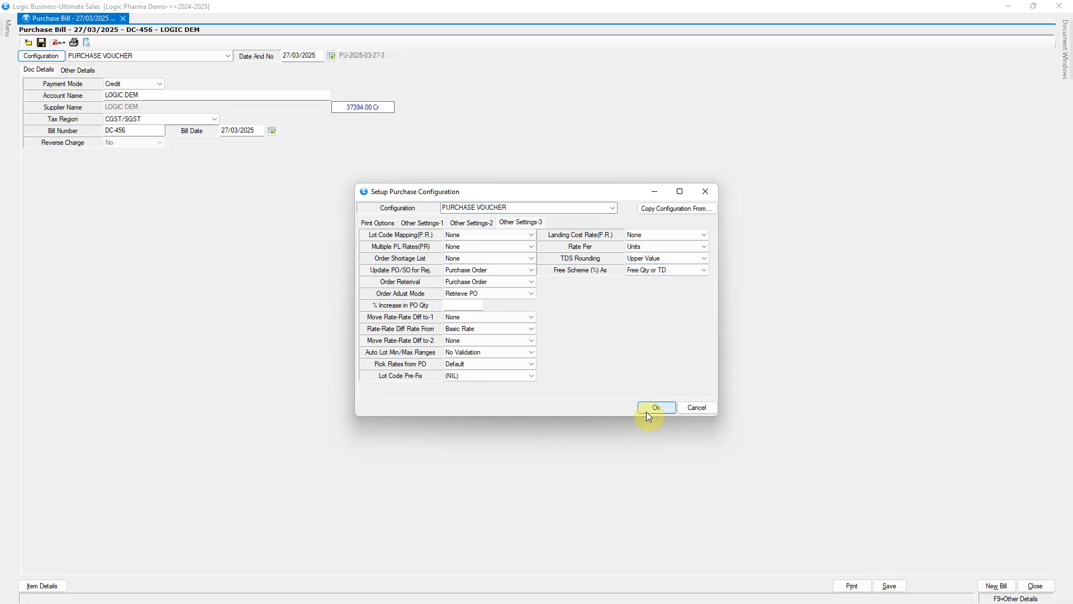
left_click(657, 408)
left_click(523, 342)
left_click(996, 585)
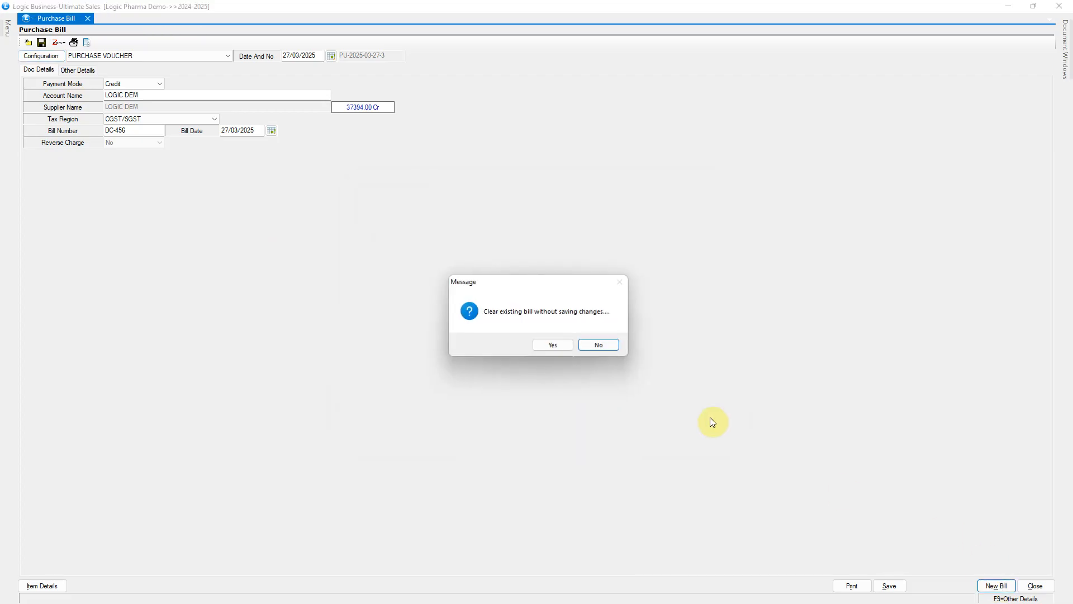
left_click(560, 345)
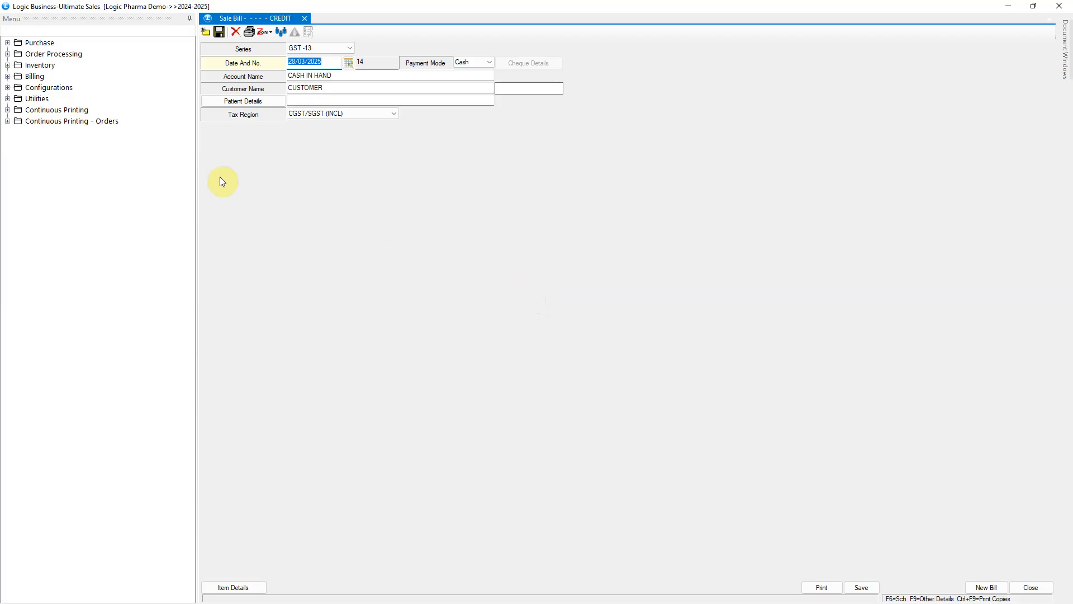
In the GST sale voucher configuration, set Lot Free Scheme As to Free Qty-Inclusive and save it
left_click(20, 88)
left_click(8, 88)
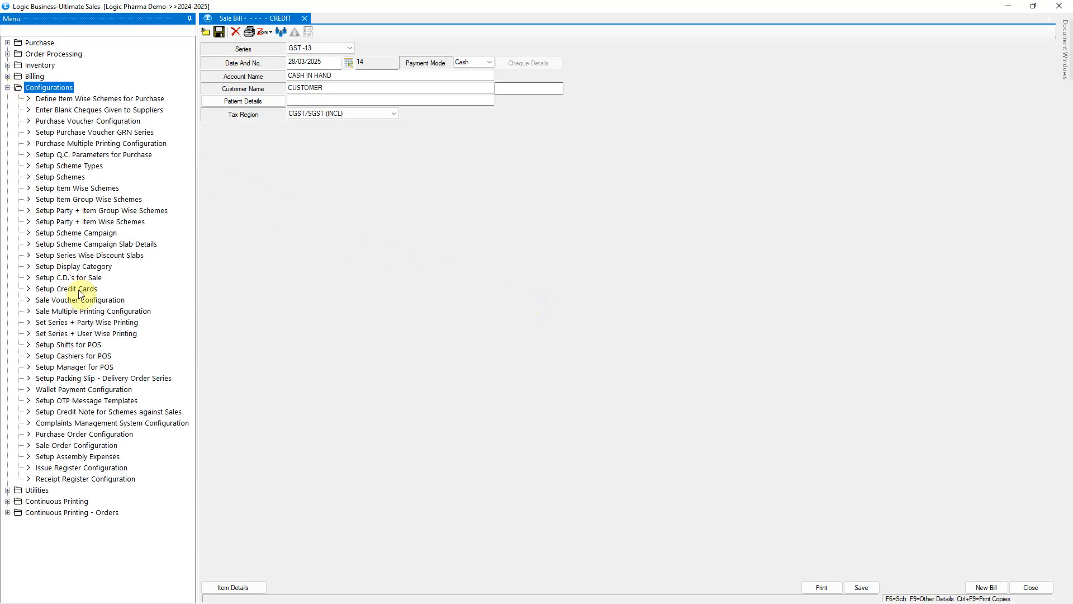
left_click(120, 301)
double_click(120, 300)
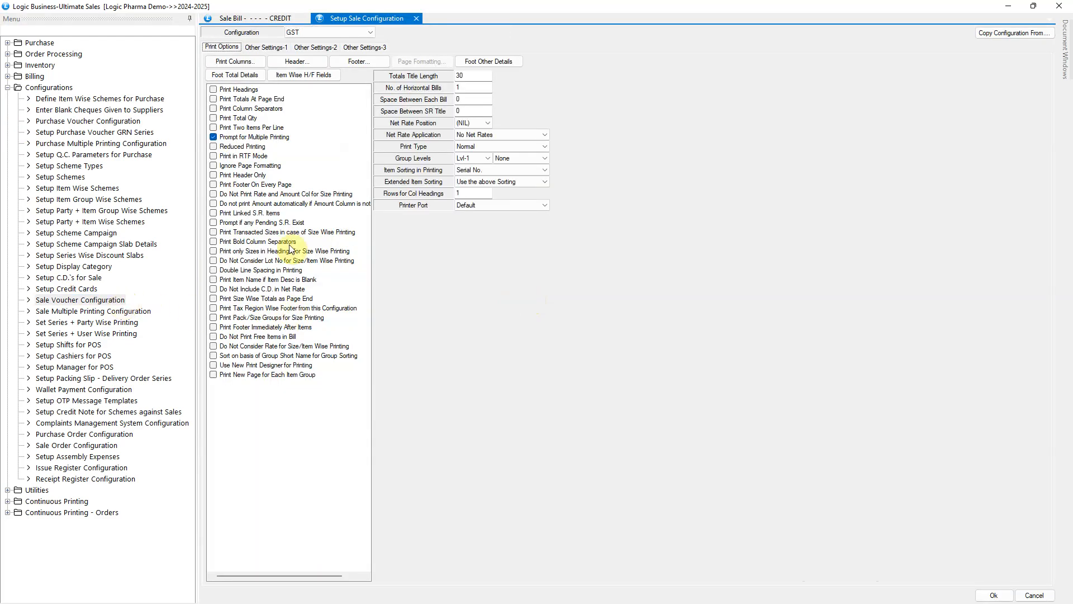
left_click(303, 47)
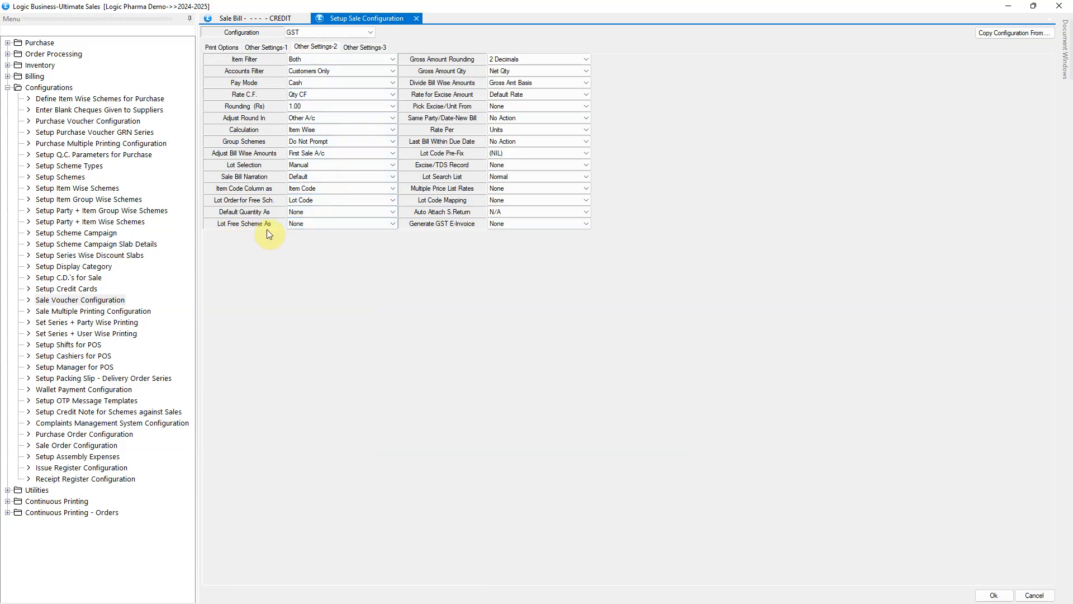
left_click(393, 225)
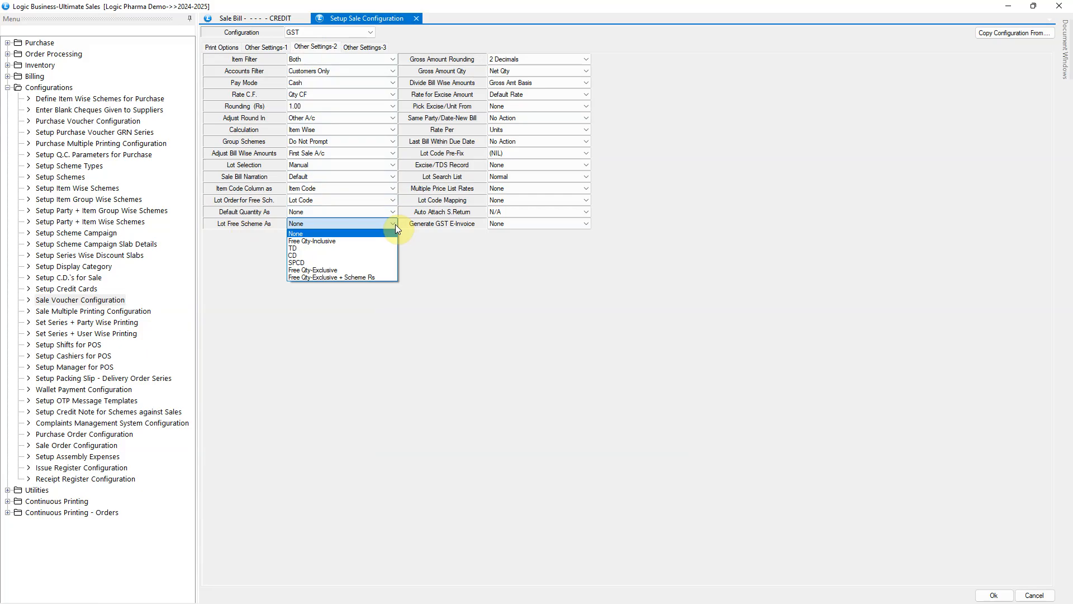
left_click(344, 243)
left_click(994, 594)
left_click(531, 345)
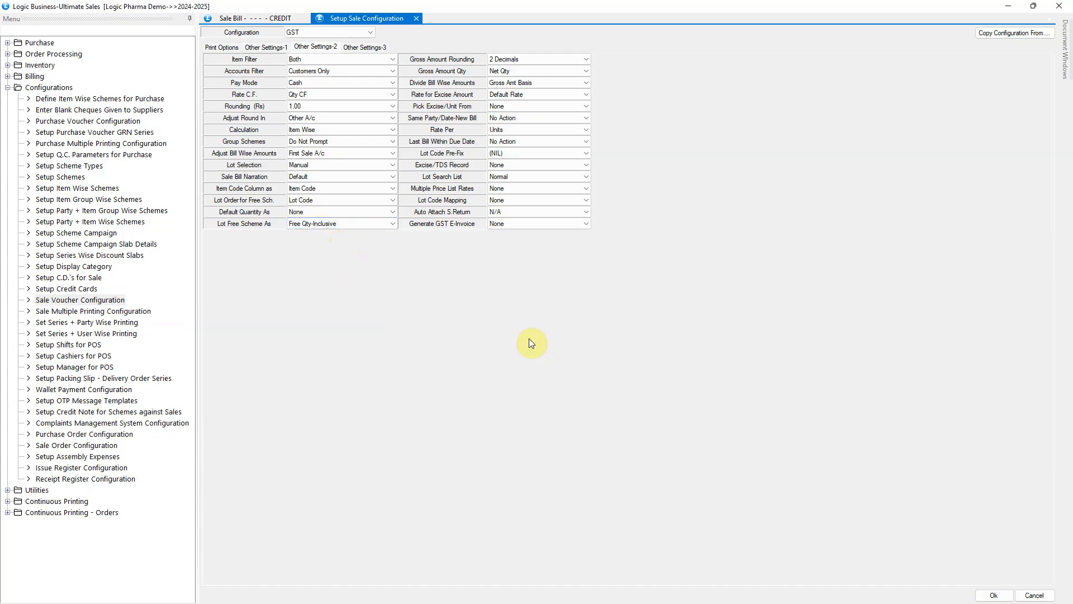
Start a new cash sale bill in the GST series, keep the default header details and proceed to item entry
left_click(263, 19)
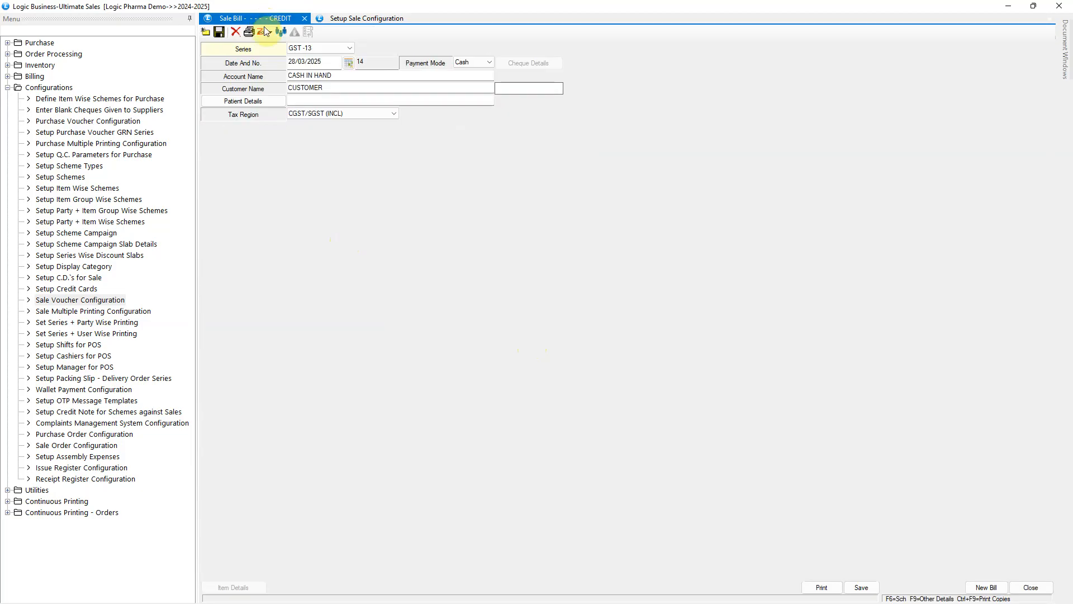
left_click(985, 586)
left_click(562, 343)
key("Return")
key("Return")
key("Return")
key("Return")
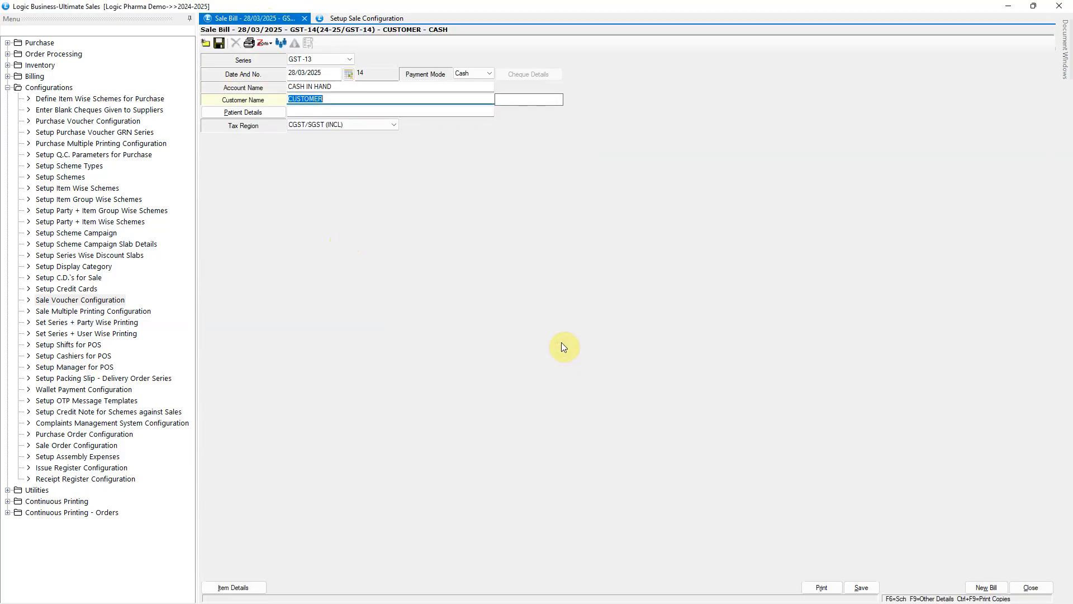
key("Return")
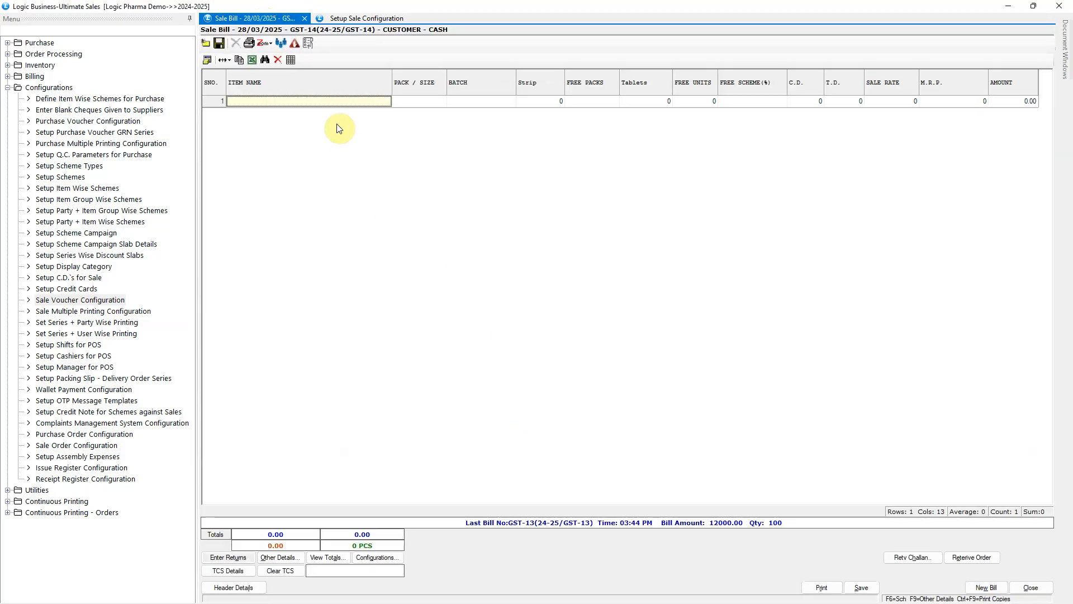
Add STARCET-5 TAB from lot QW1 as the first item of the sale bill
type("STAR")
key("Return")
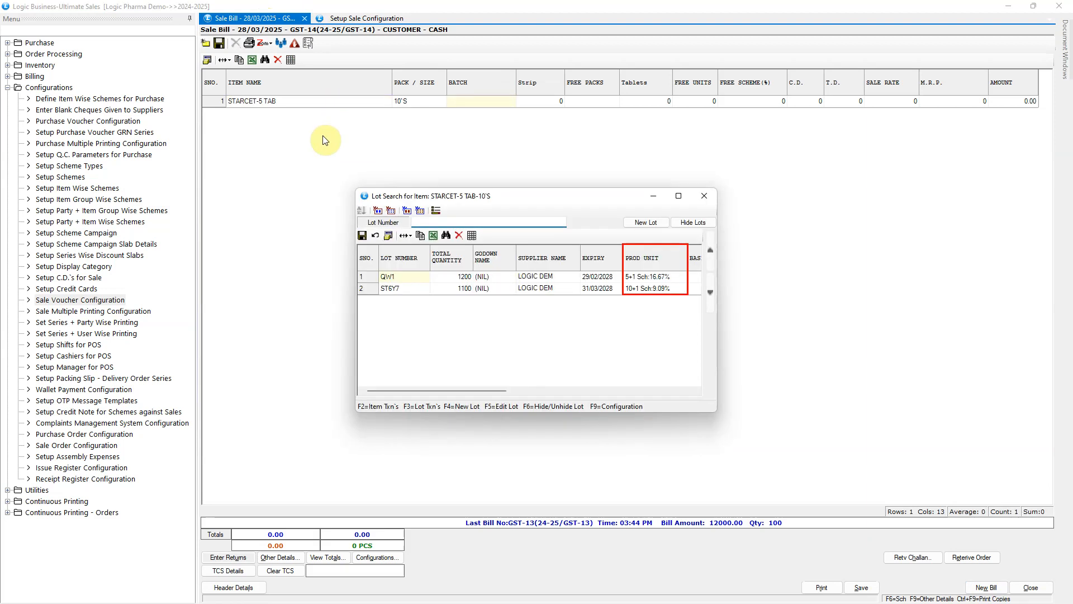
key("Return")
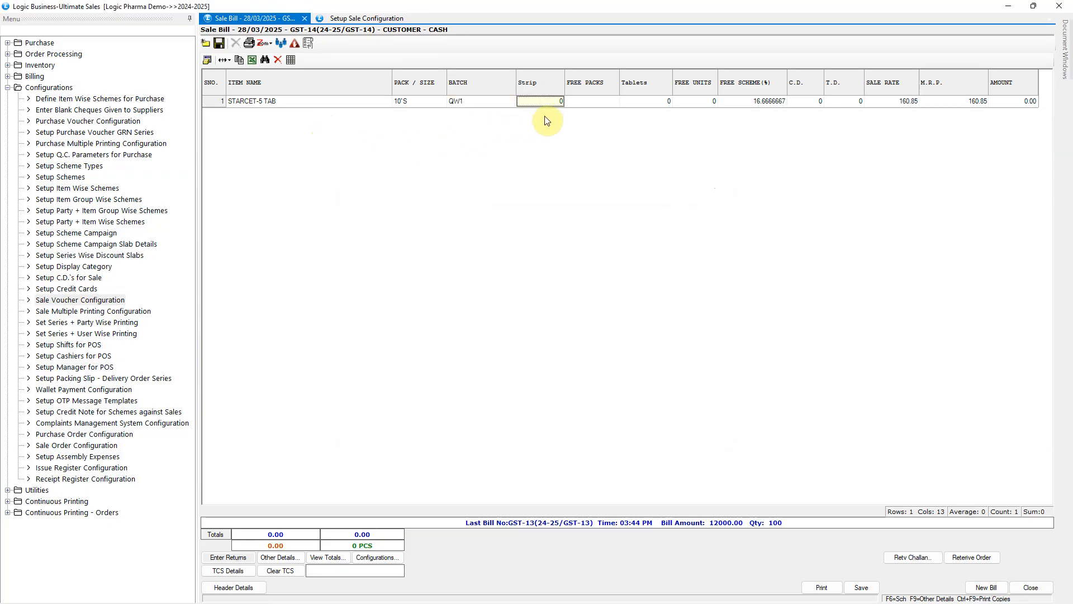
Complete the QW1 line with 4 strips and 1 free pack, and check these two quantities
type("4")
key("Return")
type("1")
key("Return")
key("Return")
key("Return")
key("Return")
key("Return")
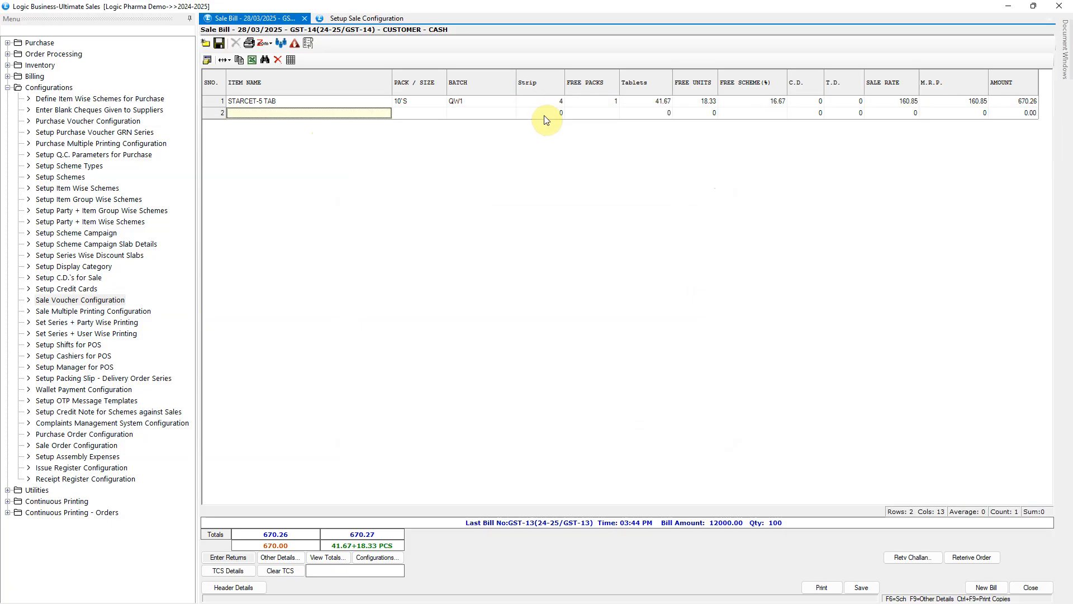
left_click(555, 104)
left_click(593, 106)
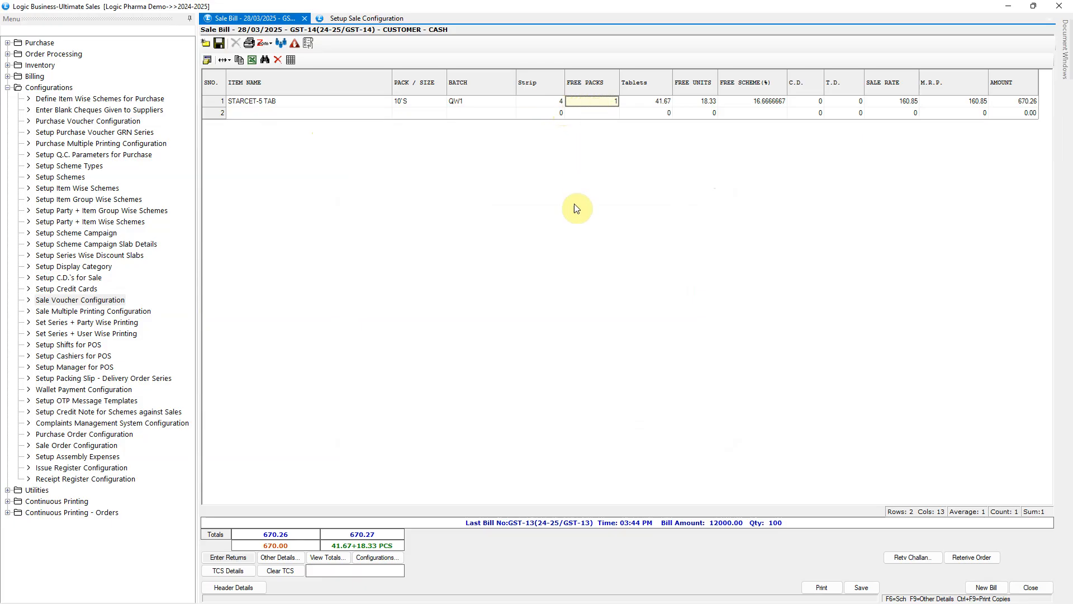
Change Lot Free Scheme As to TD in the GST sale configuration and save it
left_click(375, 23)
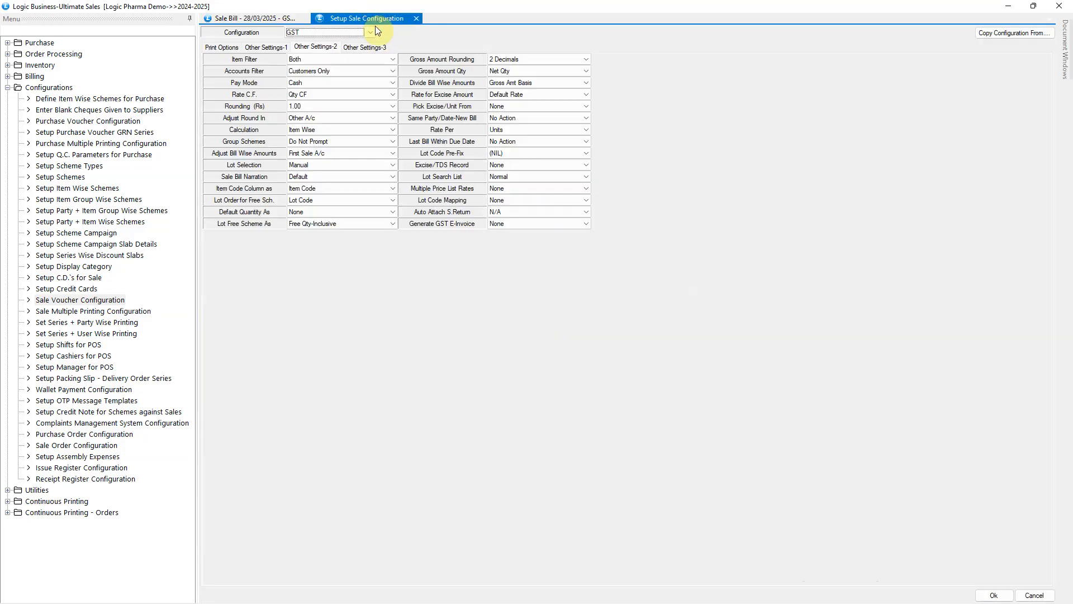
left_click(382, 223)
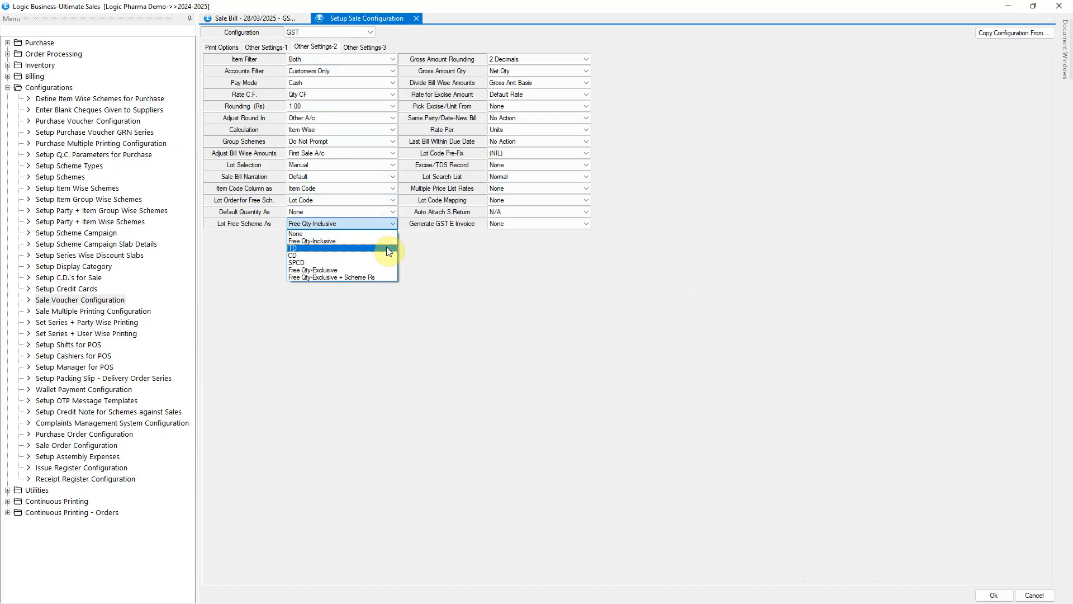
left_click(387, 249)
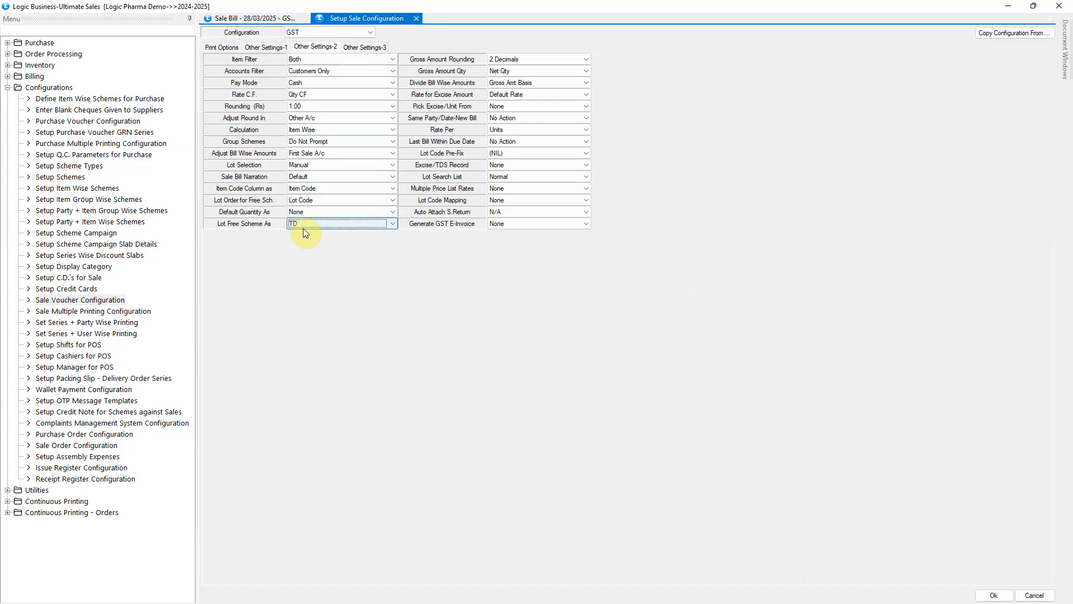
left_click(994, 595)
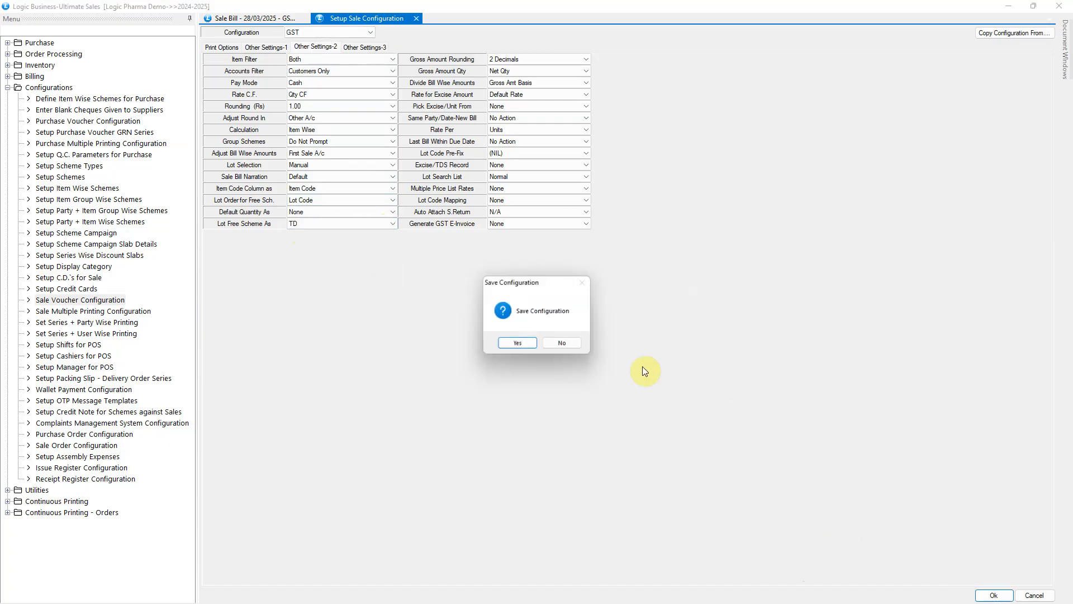
left_click(523, 344)
Clear the existing sale bill without saving and open item entry on a new one
left_click(269, 21)
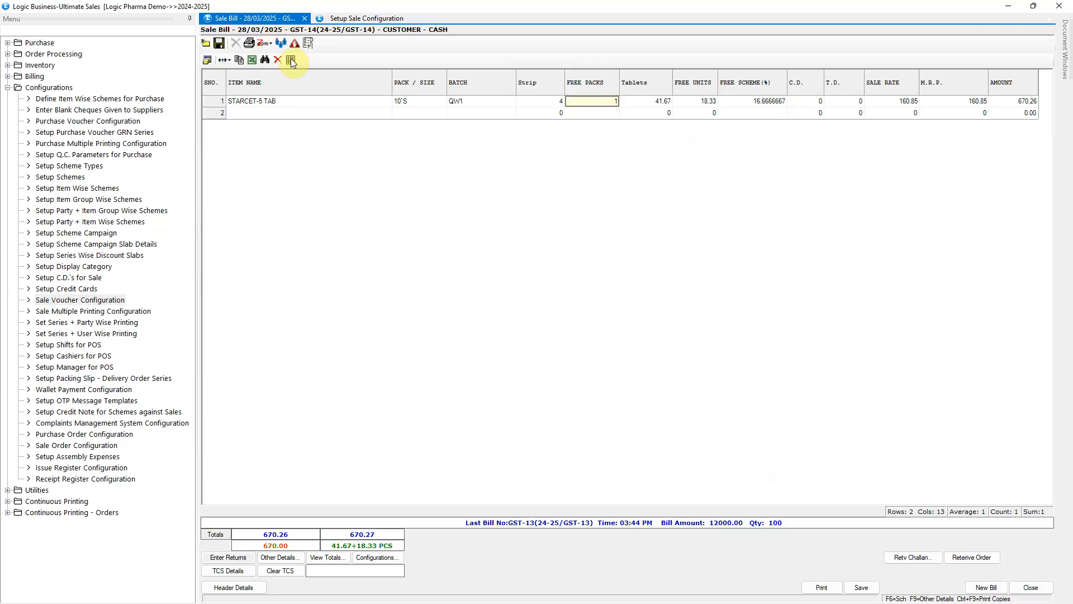
left_click(989, 585)
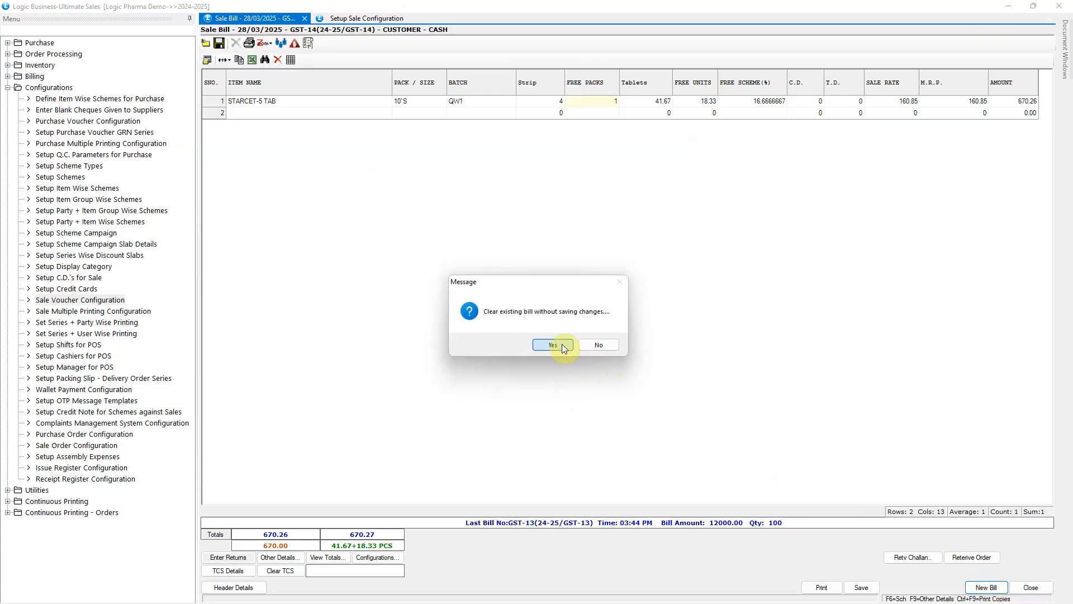
left_click(562, 344)
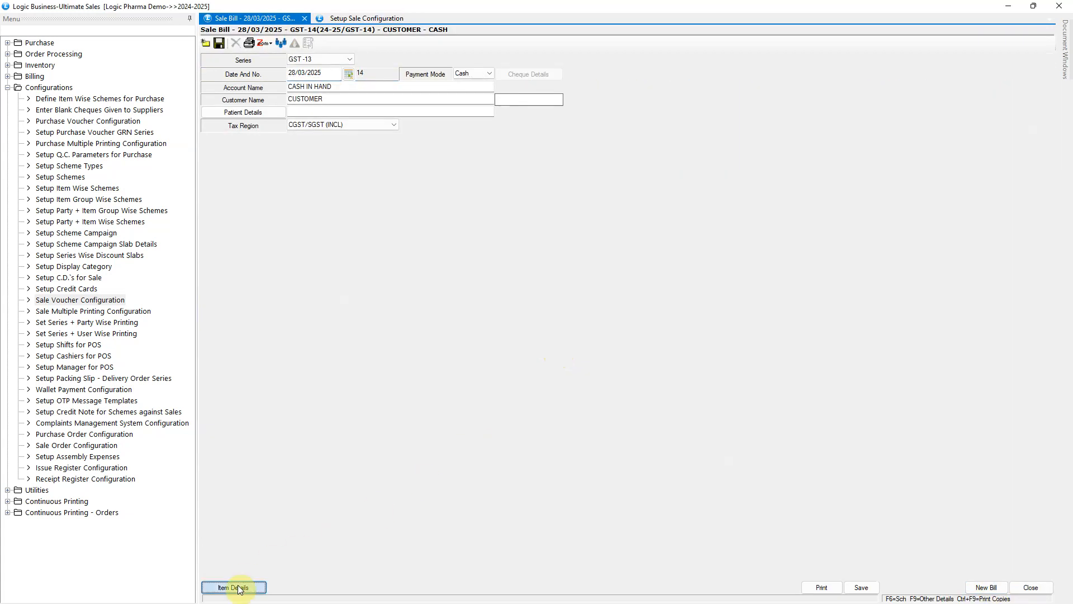
left_click(239, 588)
Add STARCET-5 TAB from lot ST6Y7, the one with the 10+1 scheme, to the sale bill
type("STAR")
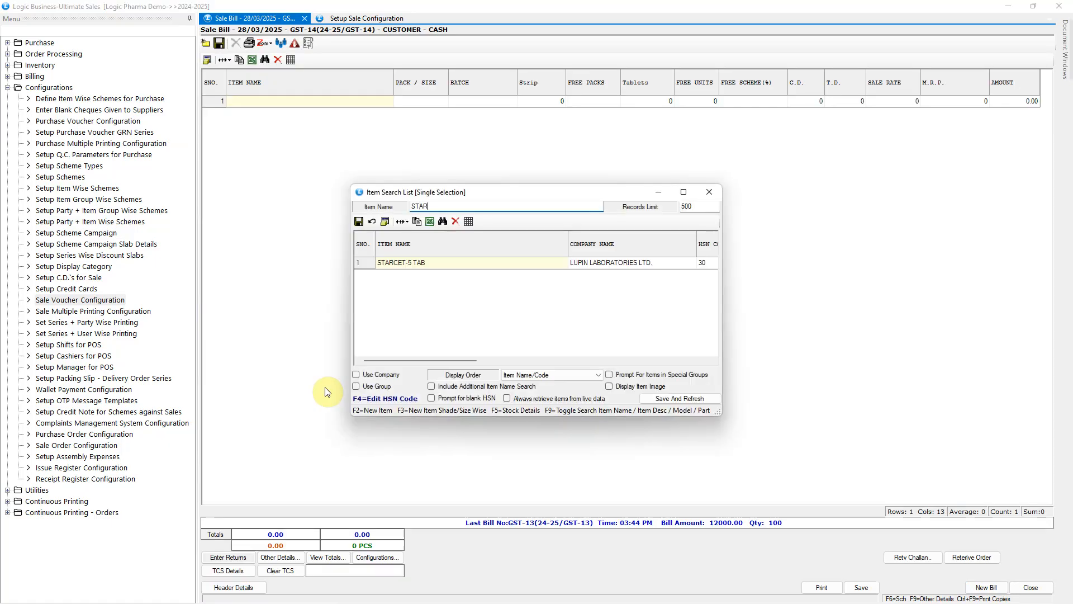
key("Return")
key("Down")
key("Down")
left_click(630, 289)
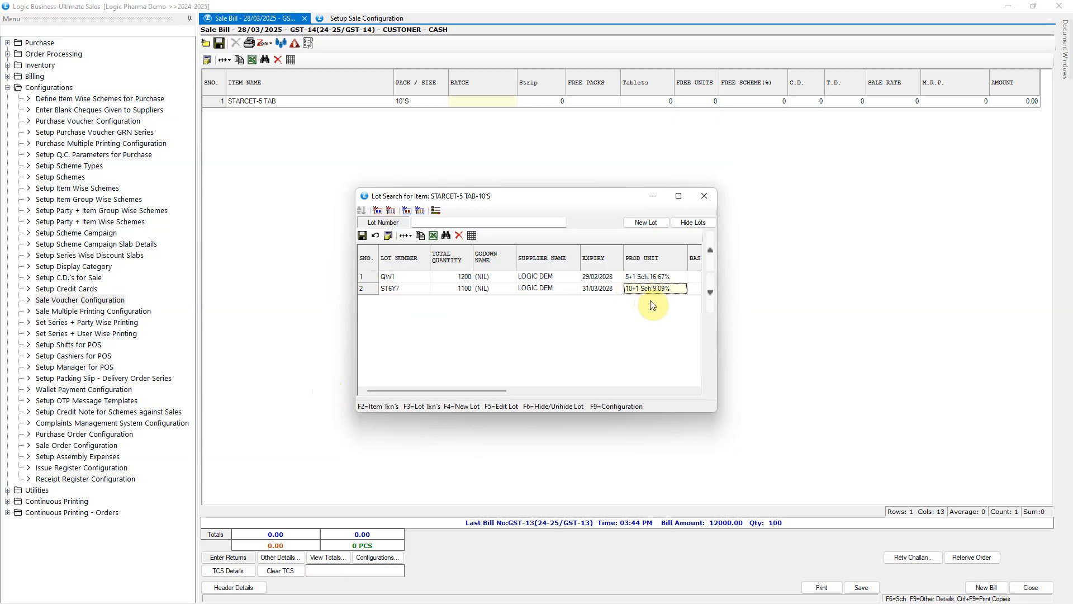
left_click(414, 293)
key("Return")
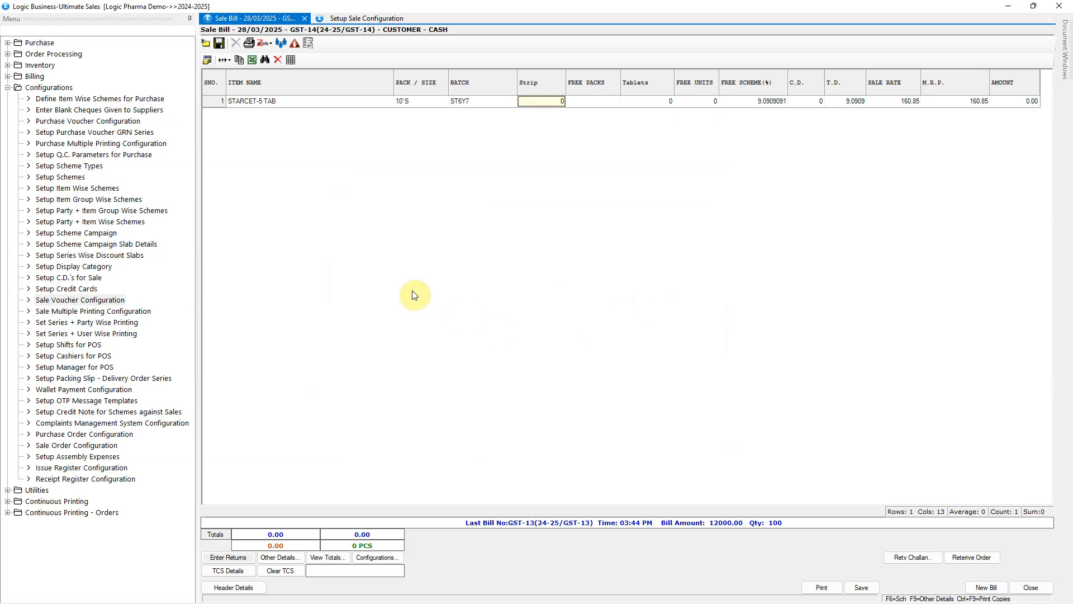
Set the ST6Y7 line's strip quantity to 10 and complete the line with its prefilled scheme discount
type("10")
key("Return")
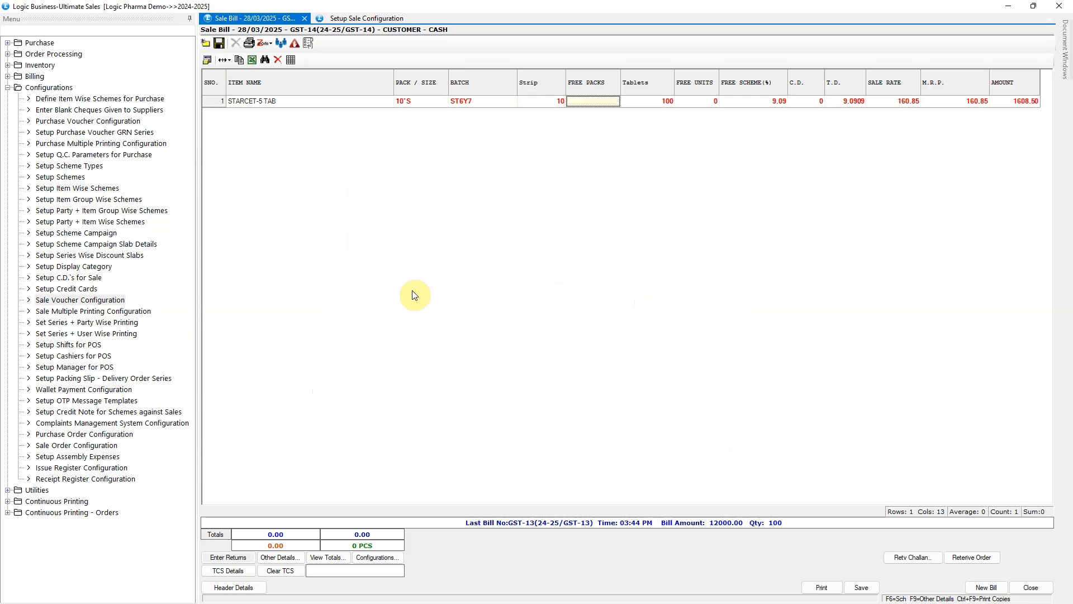
key("Return")
key("Return")
key("Return")
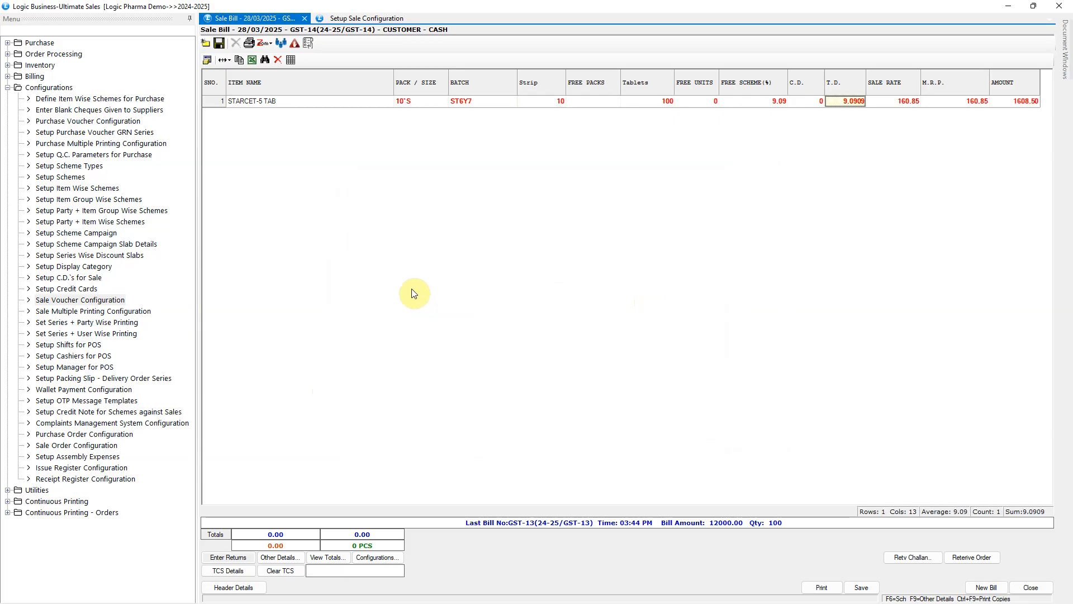
key("Return")
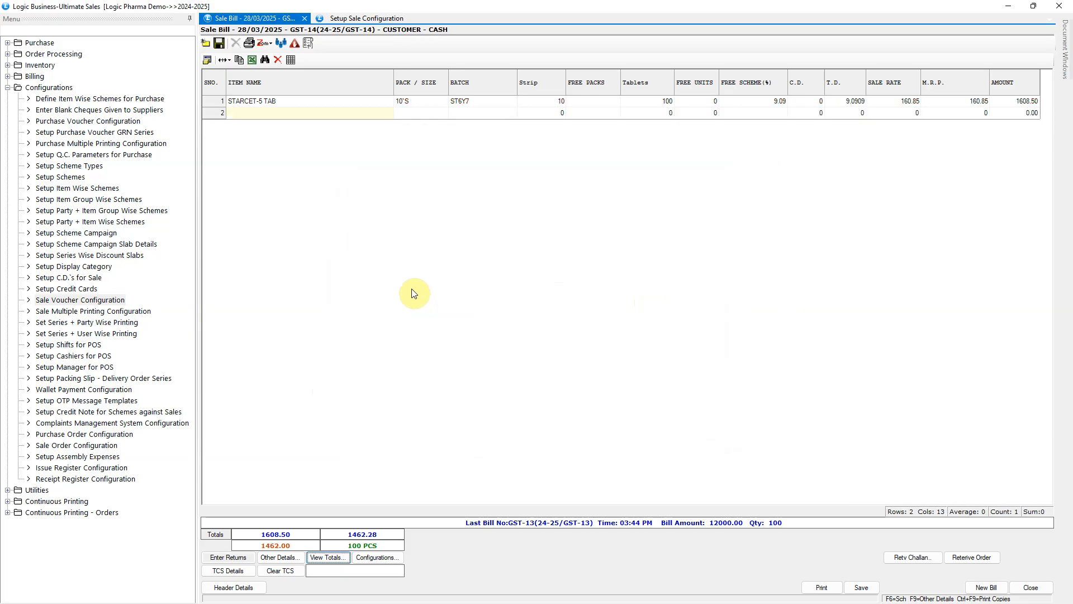
Change Lot Free Scheme As to Free Qty-Exclusive in the GST sale configuration and save it
left_click(371, 17)
left_click(391, 223)
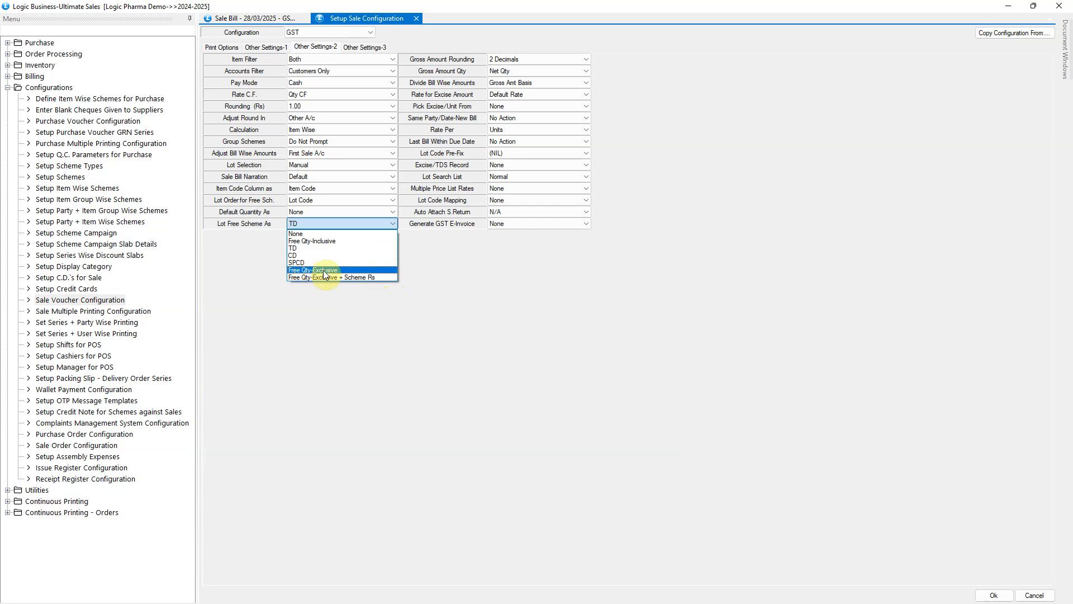
left_click(368, 270)
left_click(994, 594)
left_click(524, 344)
Discard the sale bill holding the ST6Y7 line and start a fresh bill
left_click(251, 19)
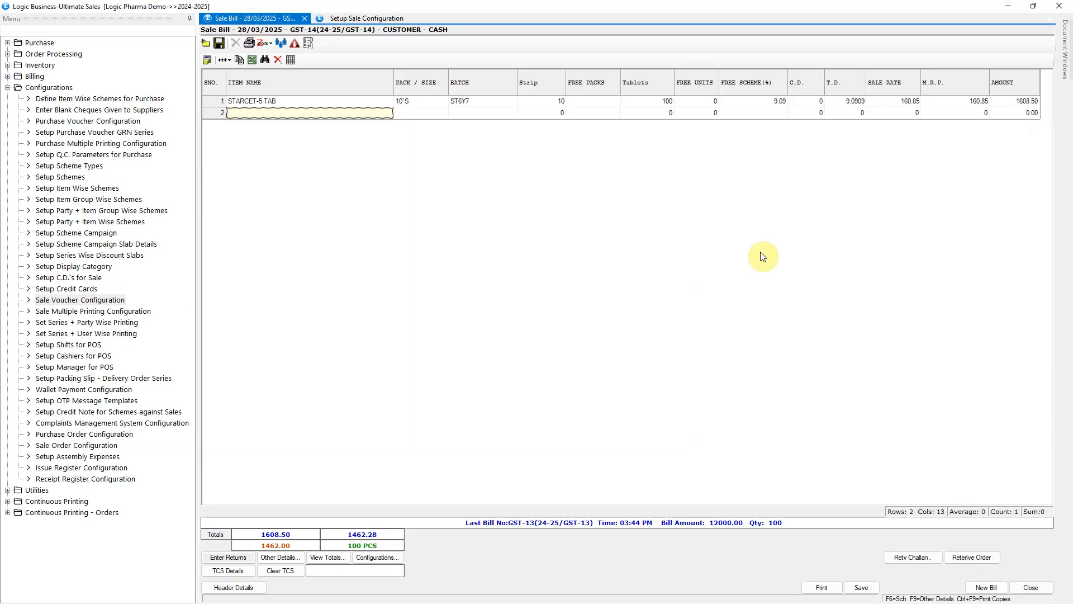
left_click(984, 586)
left_click(567, 344)
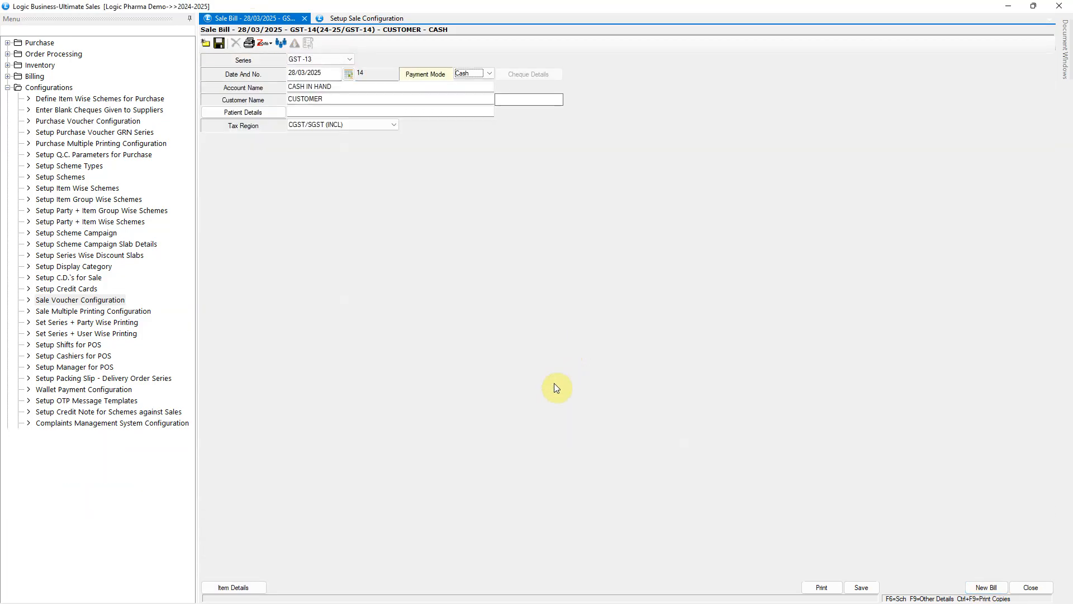
Add STARCET-5 TAB from lot ST6Y7, the one with the 10+1 scheme, to the fresh sale bill
key("Return")
type("star")
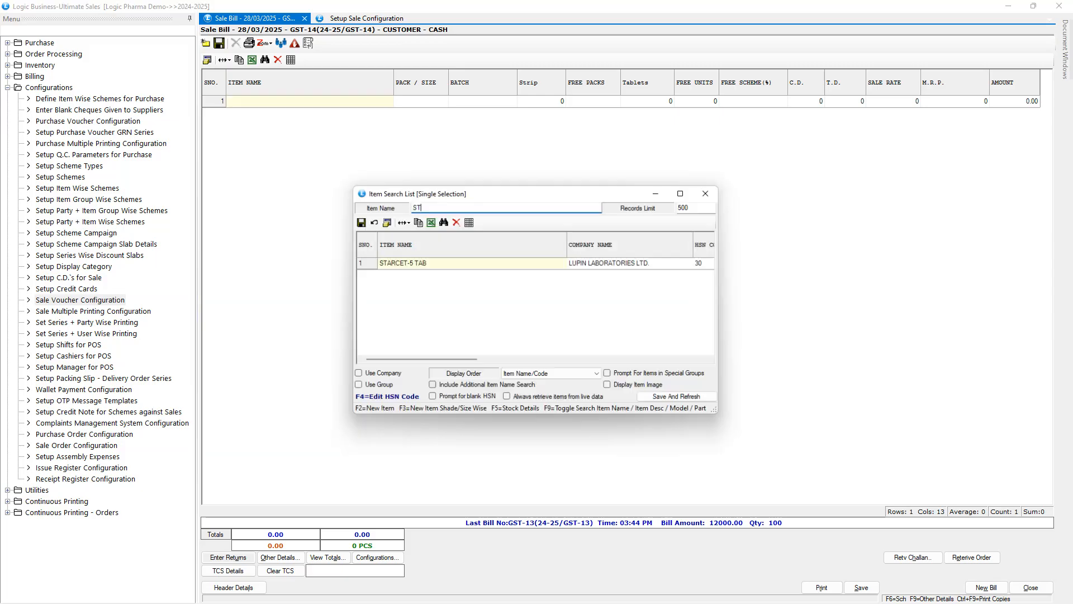
key("Return")
key("Down")
key("Return")
Set the ST6Y7 line to 10 strips with 1 free pack, complete the line and check its Free Packs value
type("10")
key("Return")
type("1")
key("Return")
key("Return")
key("Return")
key("Return")
key("Return")
key("Return")
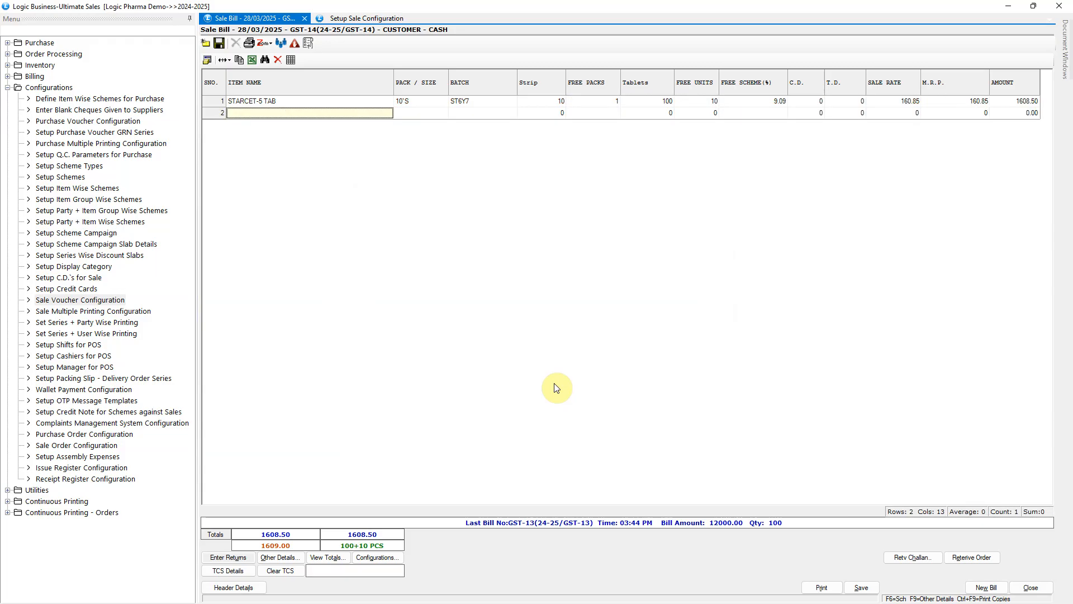
left_click(606, 102)
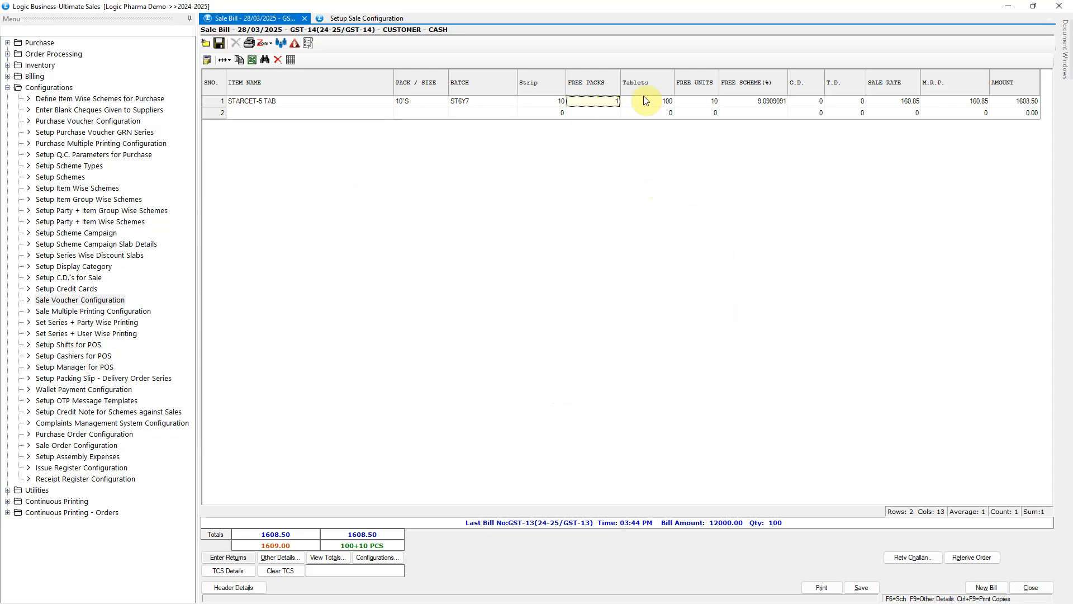
Change Lot Free Scheme As to Free Qty-Exclusive + Scheme Rs in the GST sale configuration and save it
left_click(372, 19)
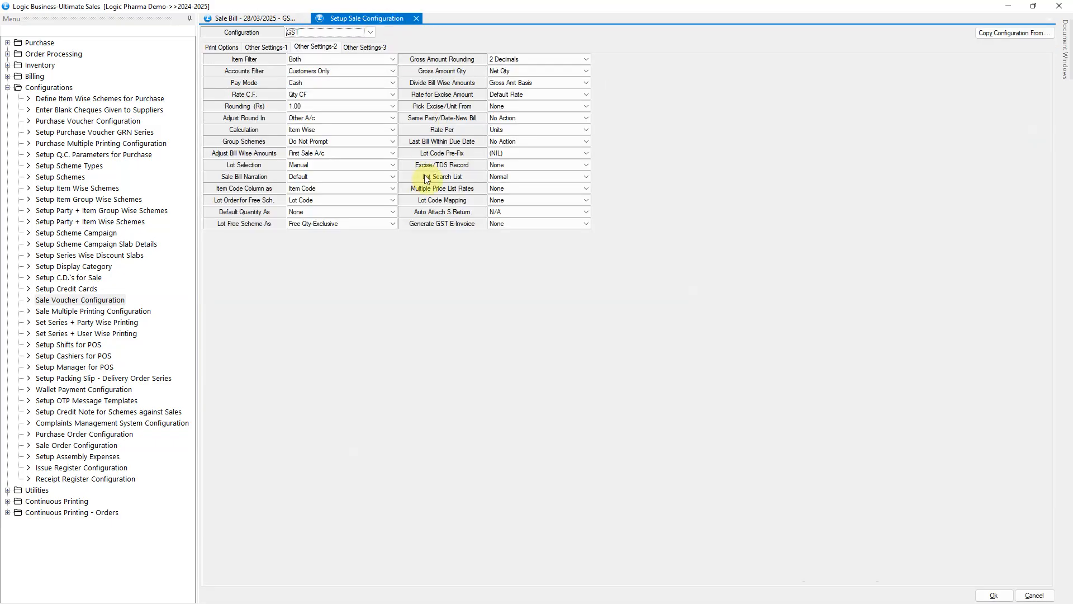
left_click(391, 225)
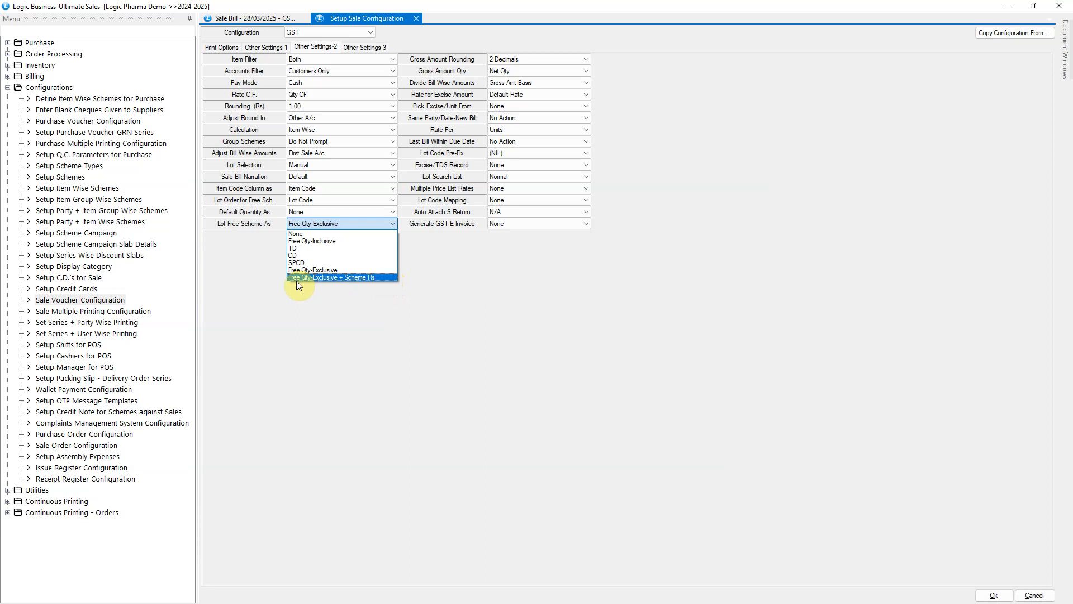
left_click(353, 277)
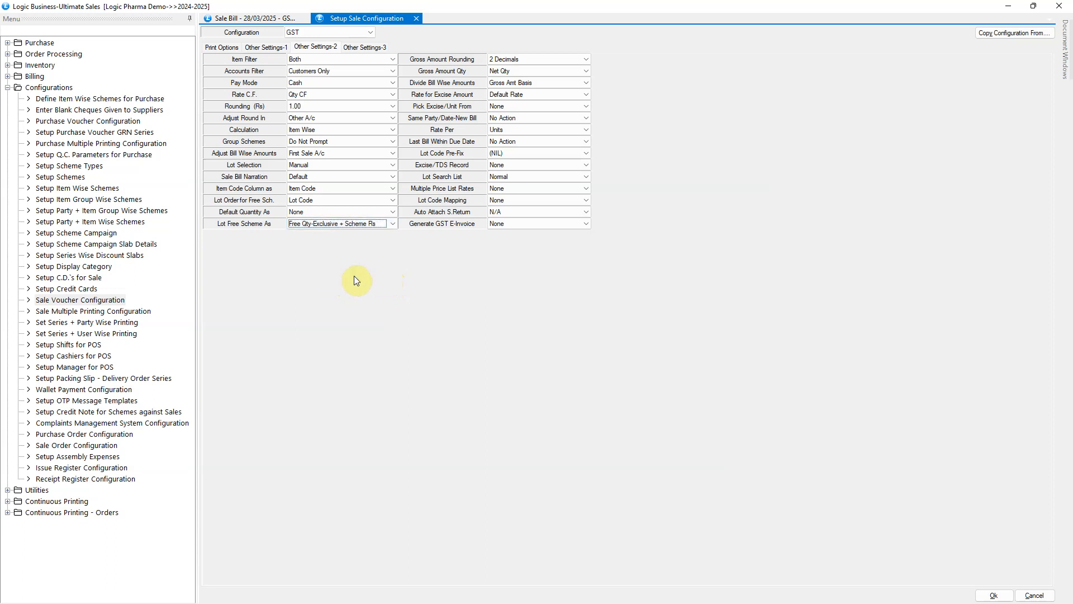
left_click(994, 595)
left_click(509, 346)
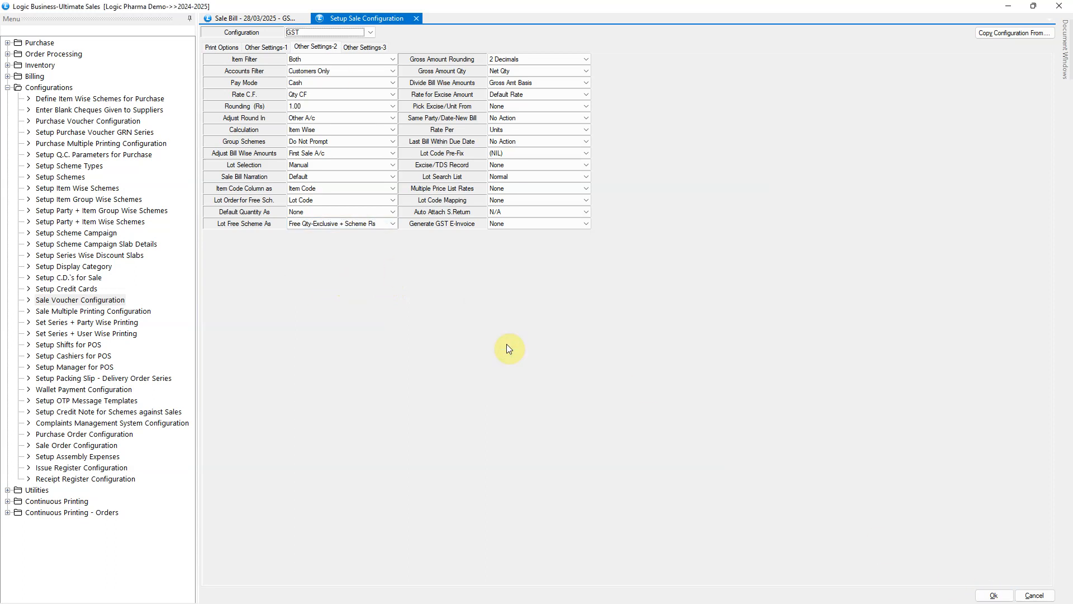
Replace the unsaved sale bill with a fresh one and add STARCET-5 TAB from lot 48OL3, which has the 5.89% scheme
left_click(277, 20)
left_click(555, 343)
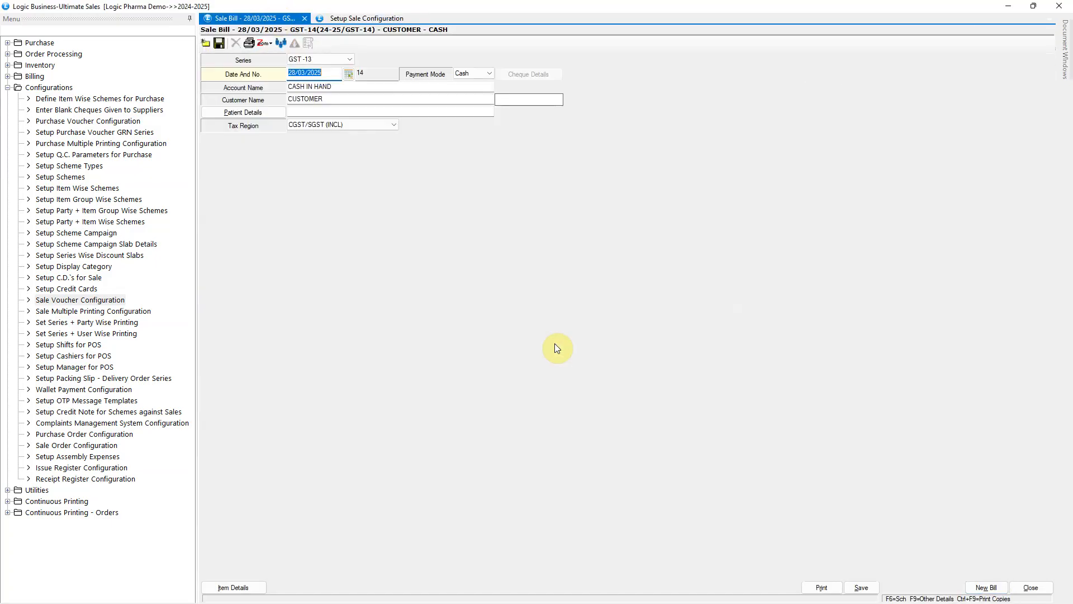
key("Return")
key("Return")
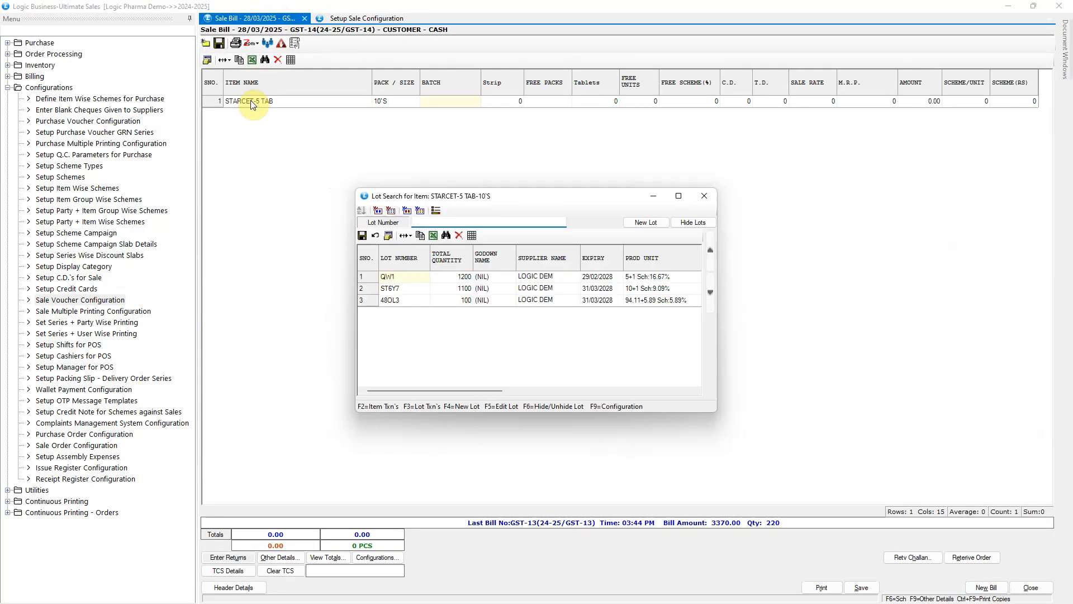
key("Down")
key("Down")
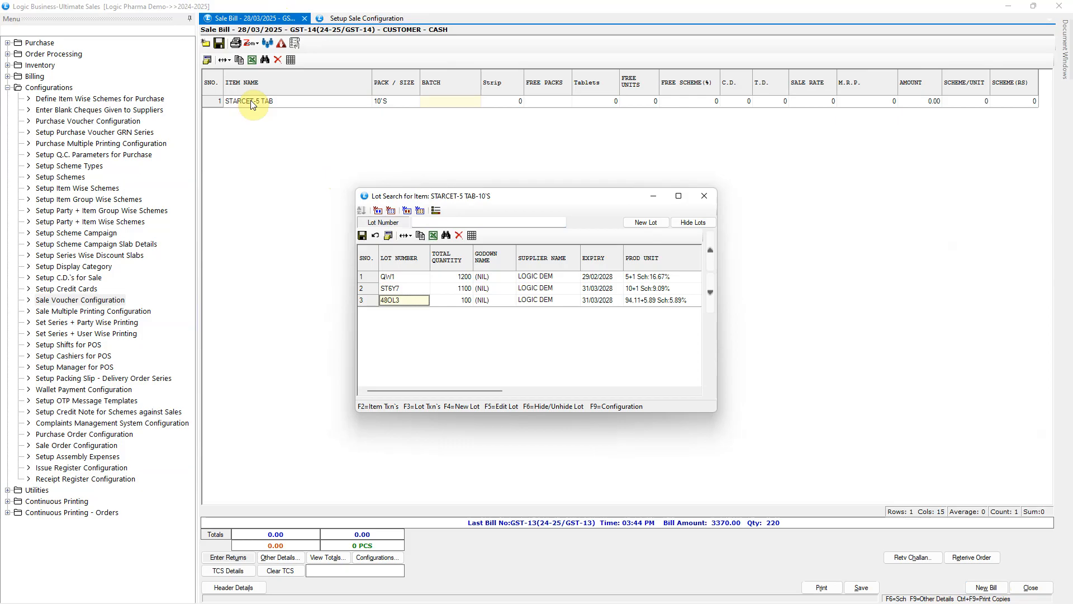
key("Return")
Set the 48OL3 line's strip quantity to 6, complete the line, and check its Scheme (Rs) and Free Units values
type("6")
key("Return")
key("Return")
key("Return")
key("Return")
key("Return")
key("Return")
key("Return")
key("Return")
key("Return")
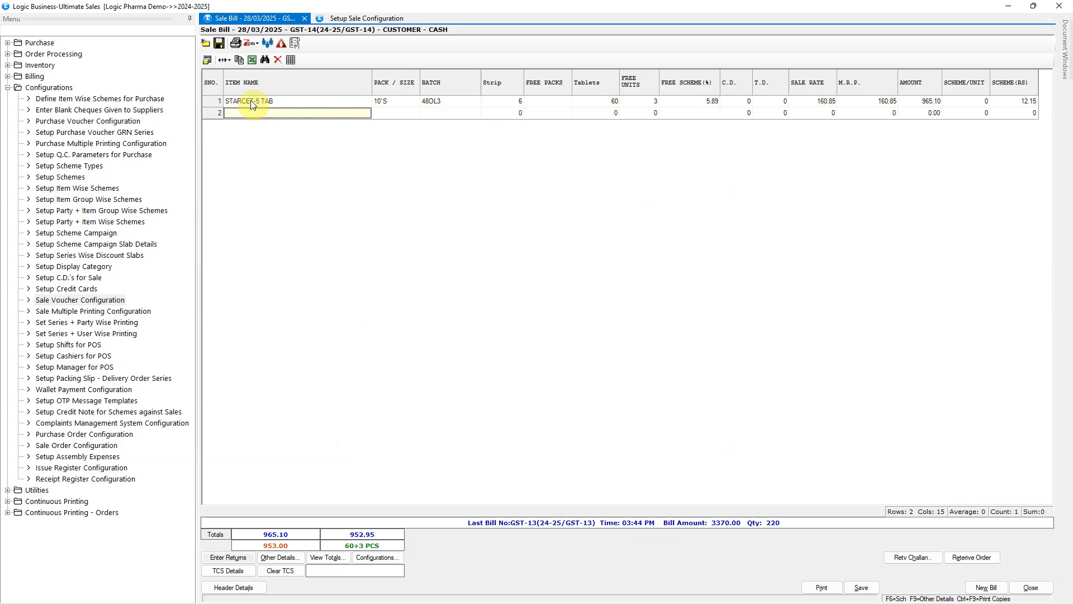
left_click(1030, 103)
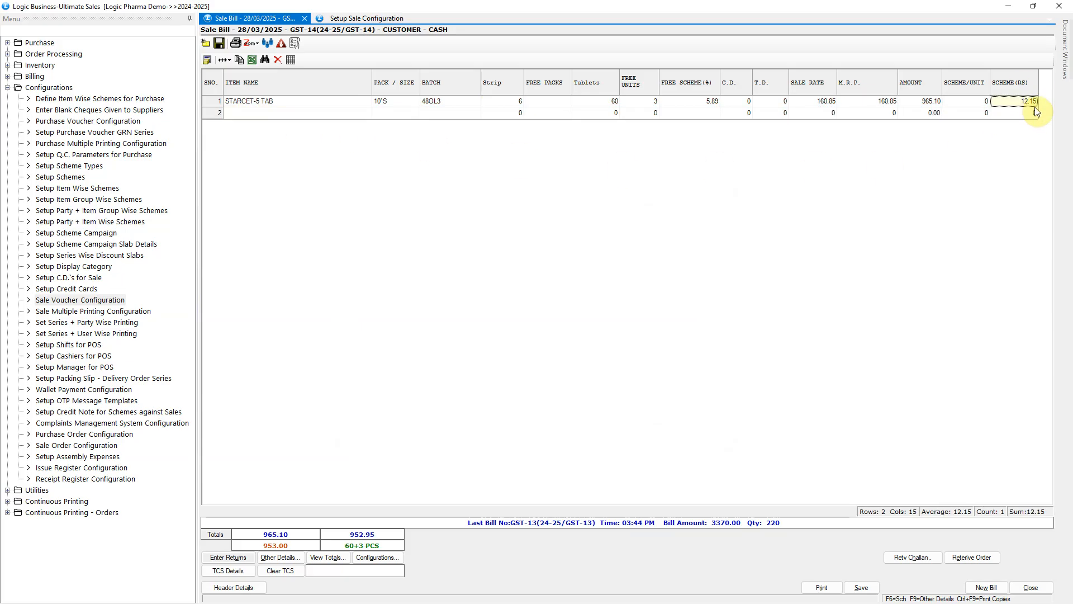
left_click(637, 104)
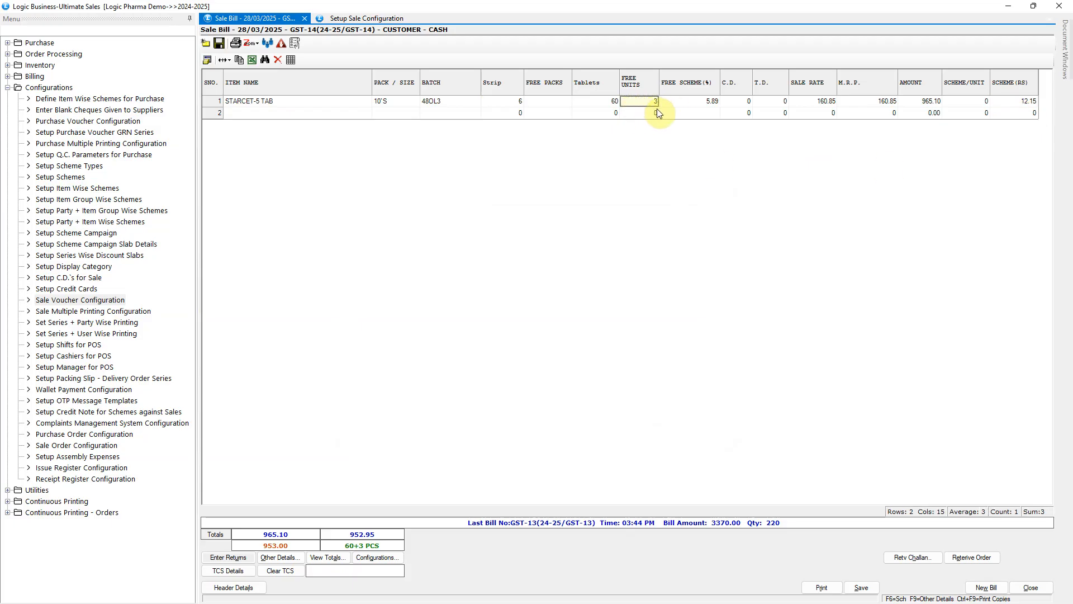